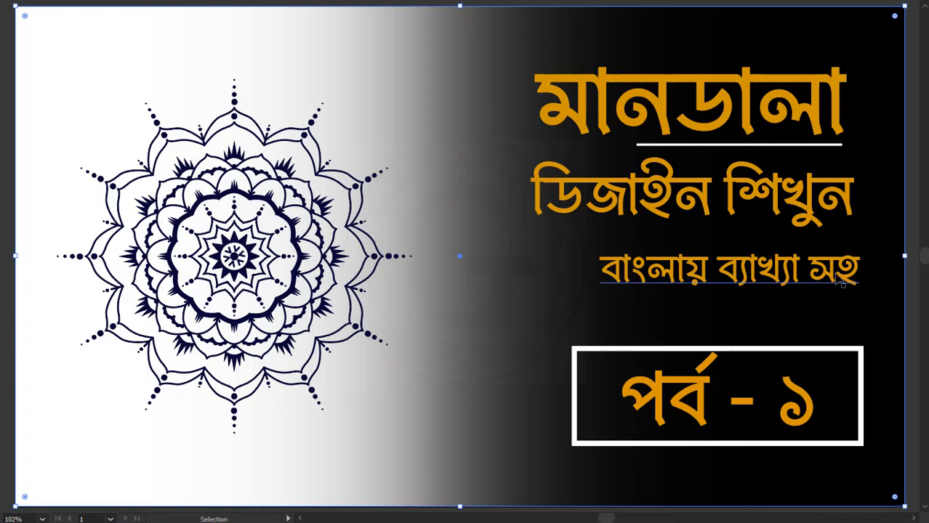
Leave the full-screen view and create a new 1000 x 1000 px RGB document named Mandala.
key(f)
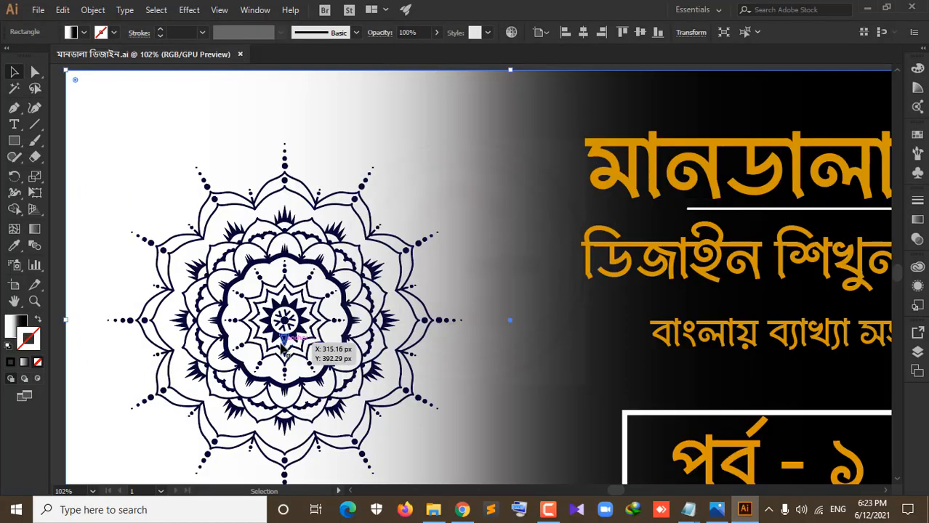
click(43, 14)
click(81, 29)
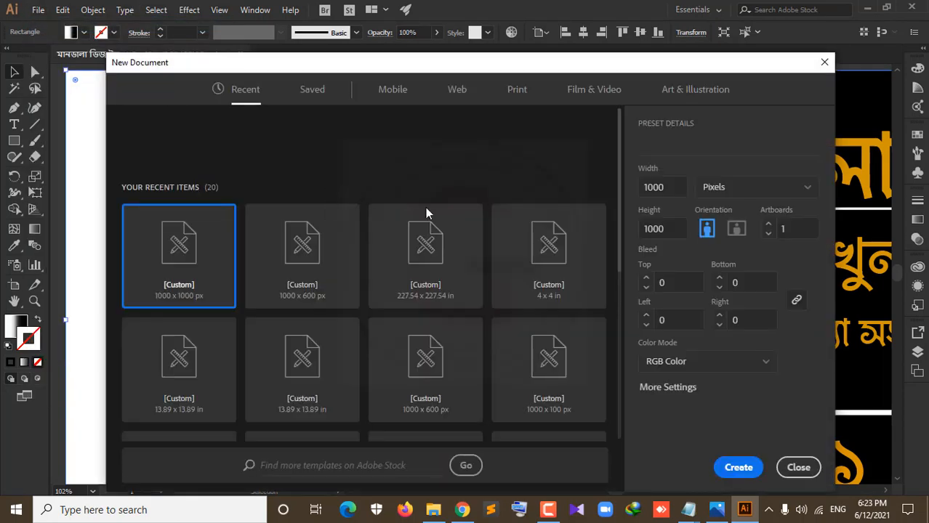
drag(703, 145, 629, 144)
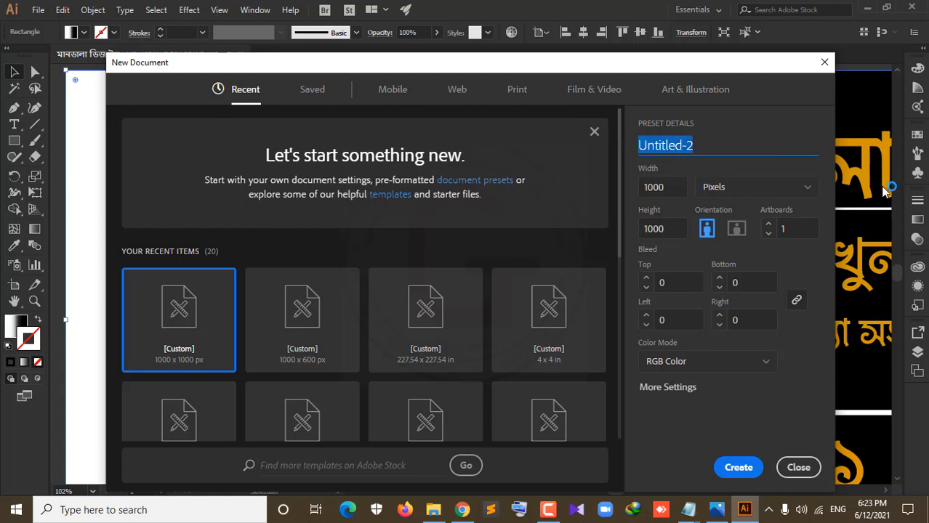
text(Mand)
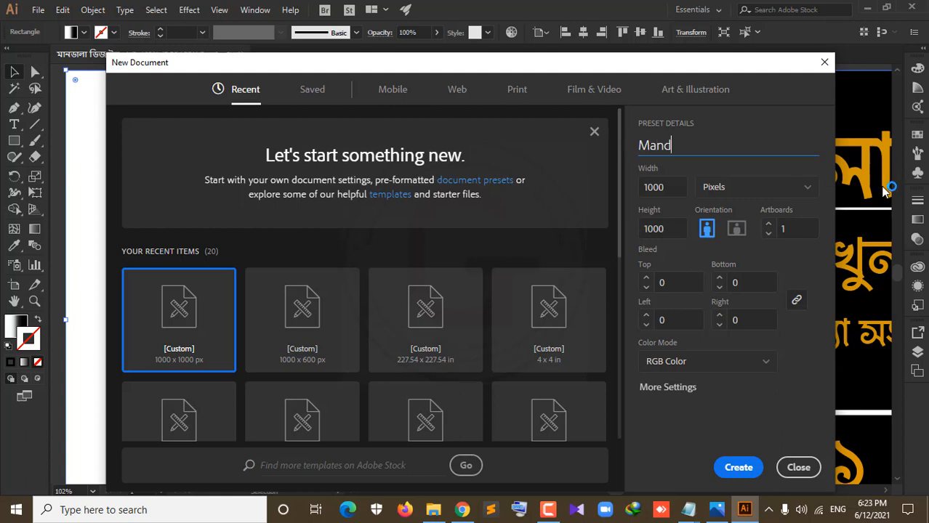
text(ala)
click(738, 468)
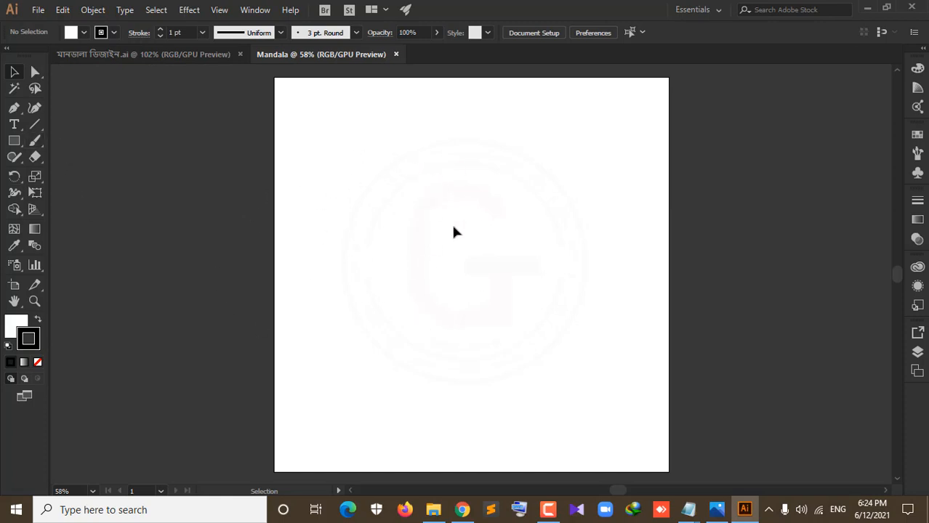
Examine the finished mandala artwork in the মানডালা ডিজাইন.ai document, then return to the blank Mandala document.
click(224, 53)
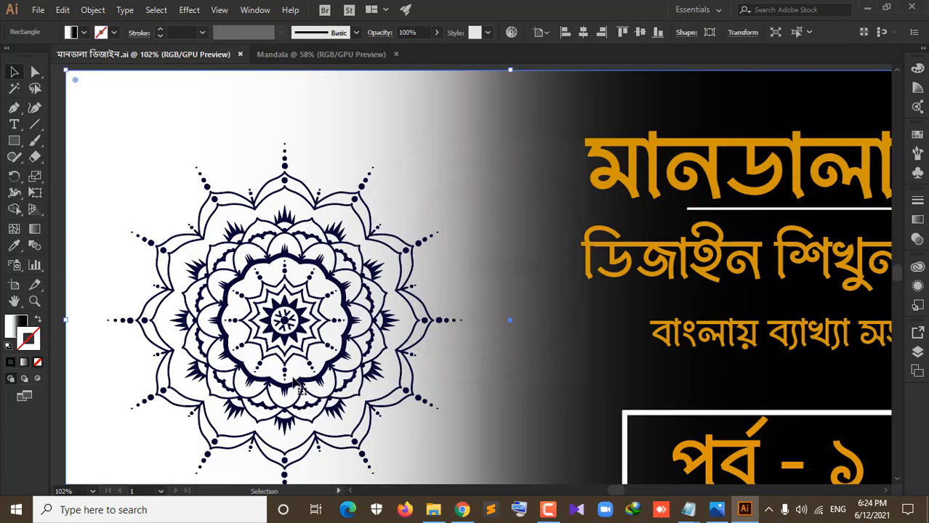
click(325, 403)
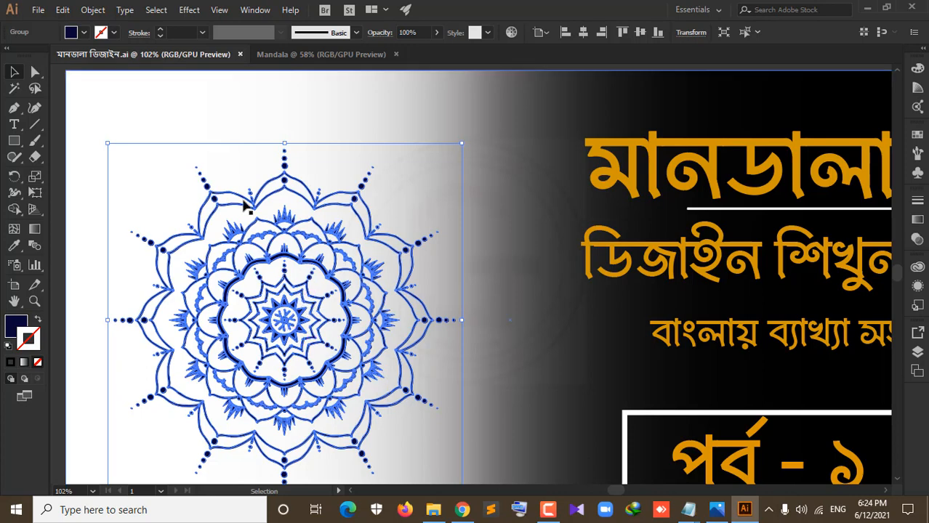
click(305, 56)
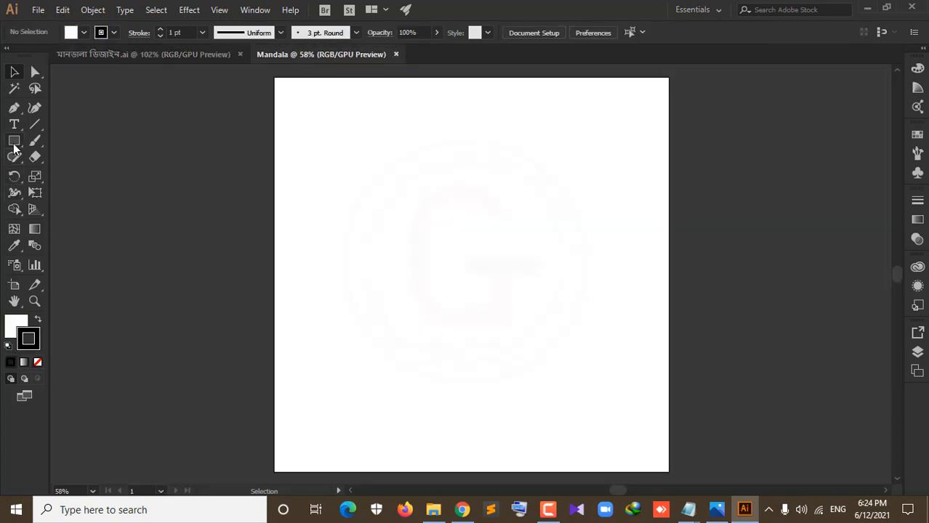
Create a triangle on the artboard with the Polygon tool, using a 50 px radius and 3 sides.
drag(14, 140, 15, 143)
click(76, 190)
click(481, 328)
drag(480, 201, 510, 199)
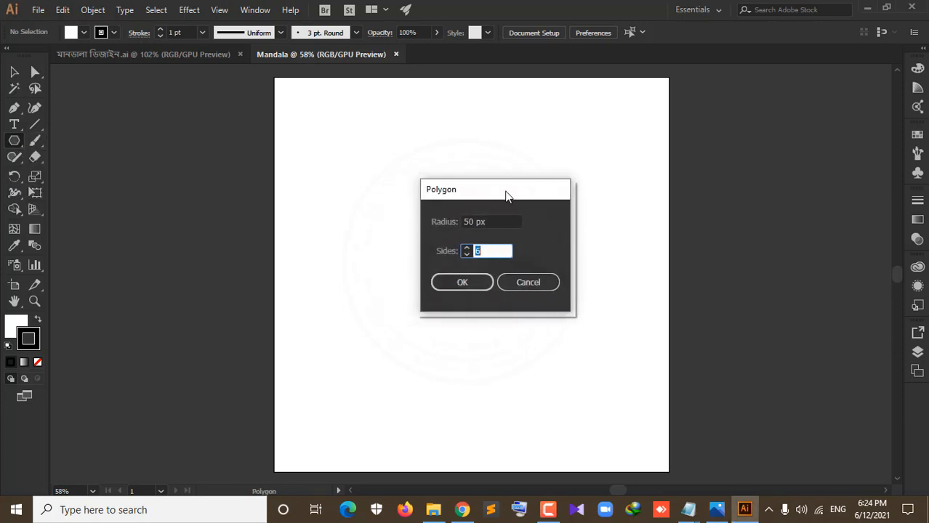
text(3)
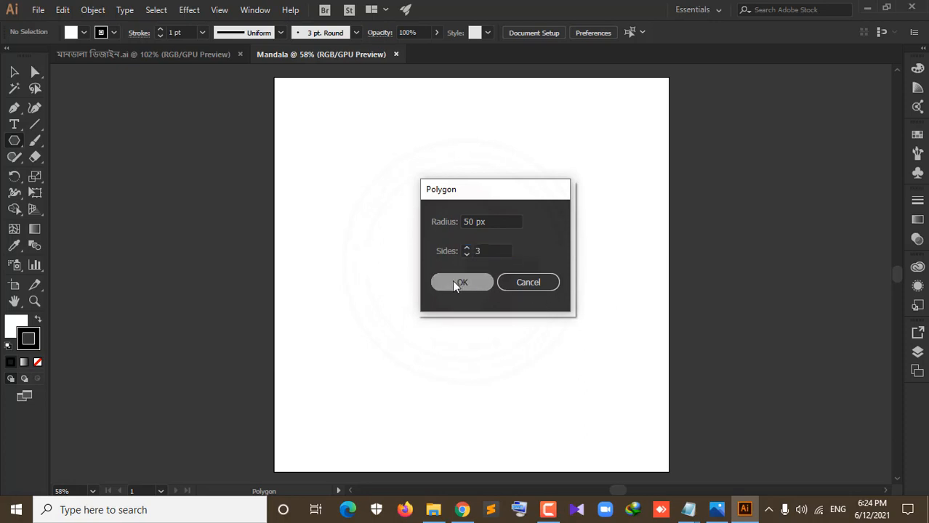
click(456, 284)
click(12, 73)
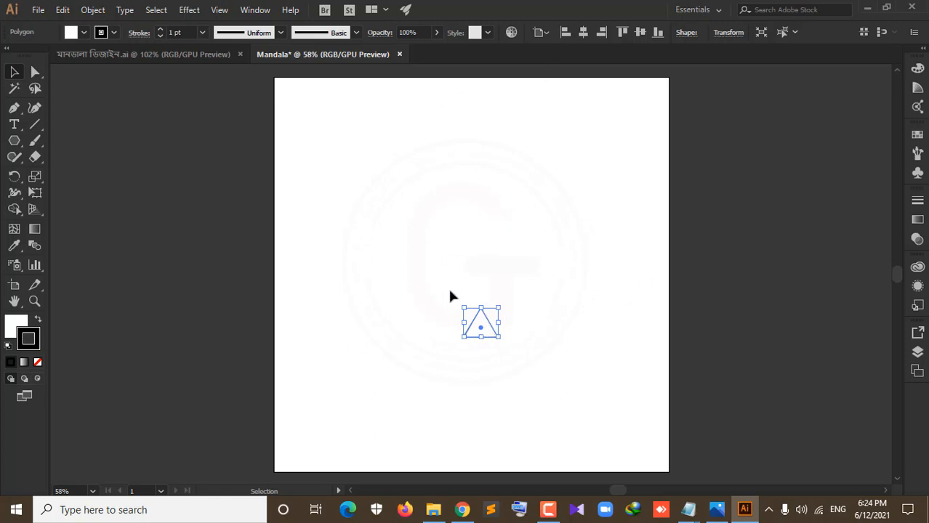
Set the triangle's height to 500 px without constraining its proportions.
click(726, 33)
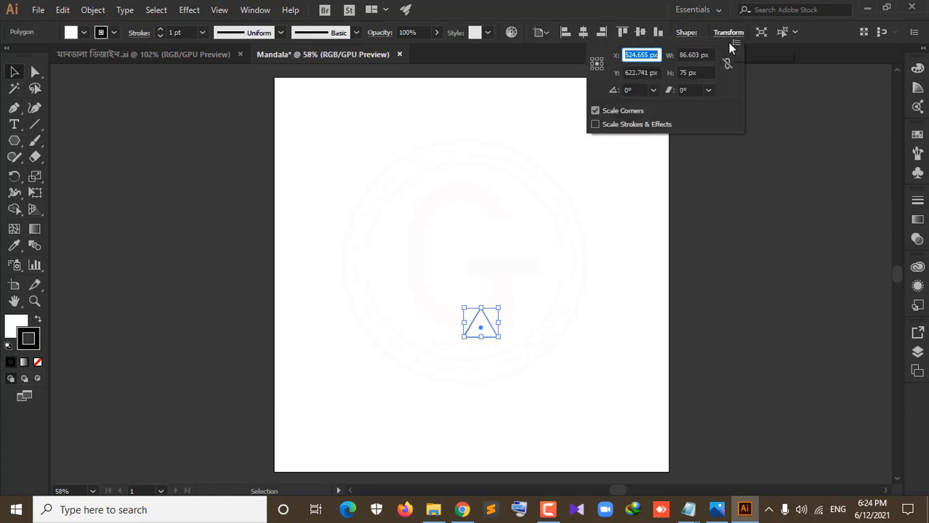
click(699, 73)
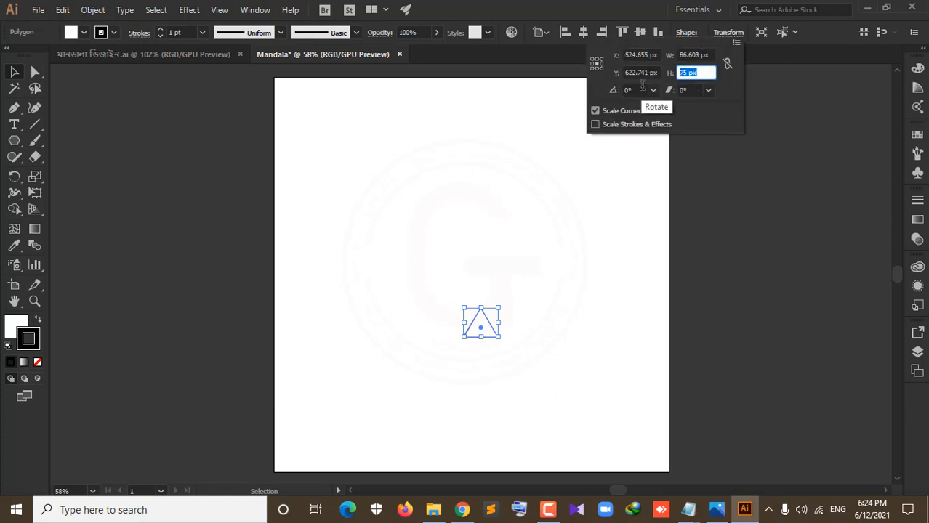
text(500)
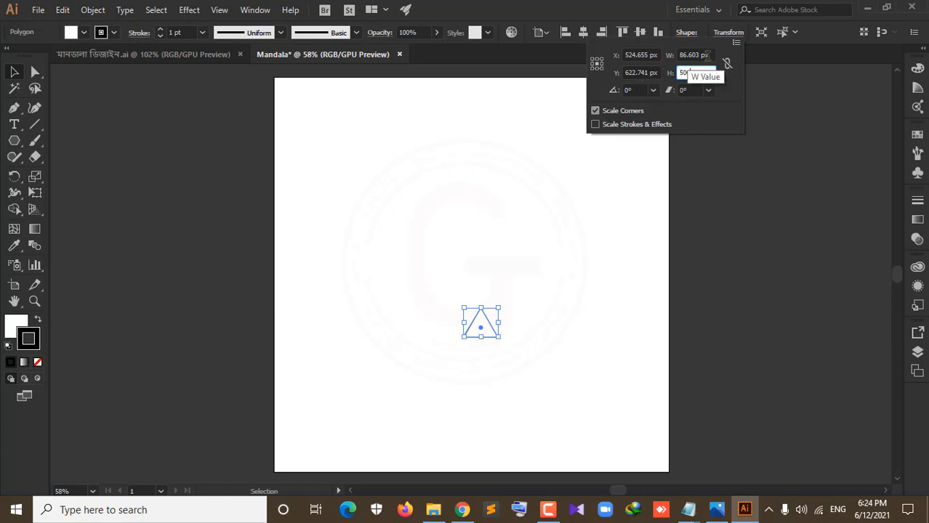
click(705, 55)
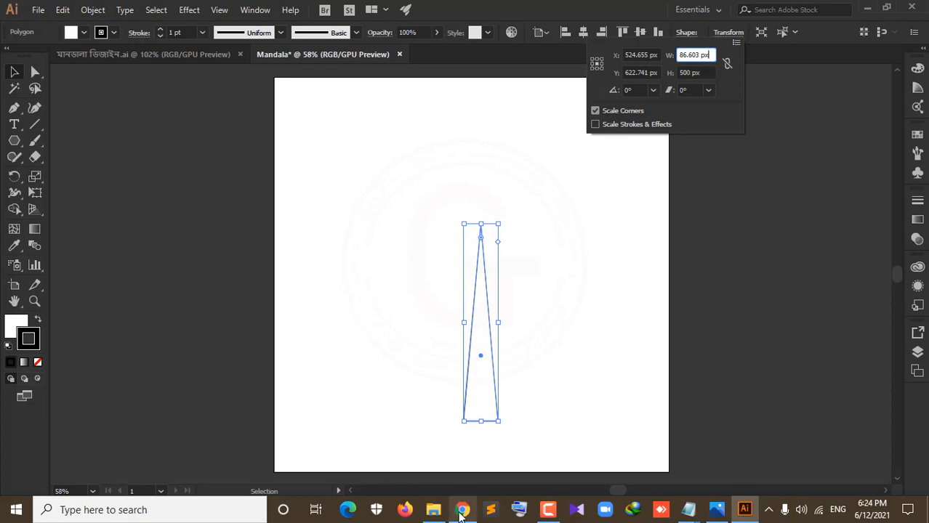
Switch to Chrome and review the keisan.casio.com isosceles triangle calculator's diagram, input fields and results.
click(463, 509)
click(643, 11)
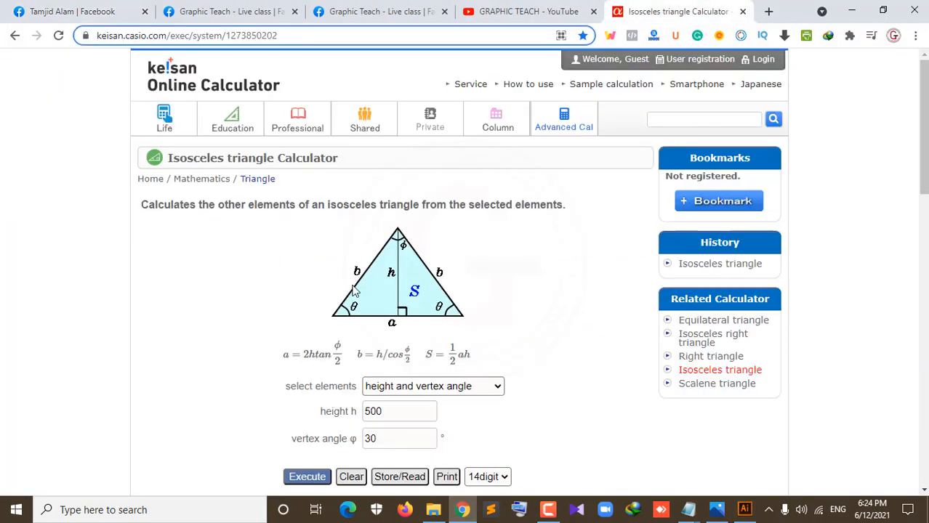
scroll(392, 304, down, 1)
scroll(392, 304, down, 1)
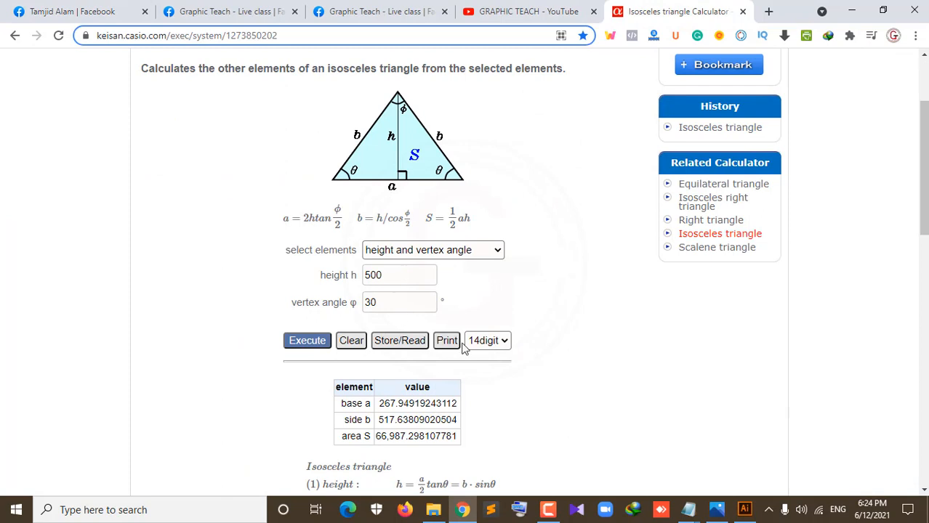
scroll(451, 342, up, 1)
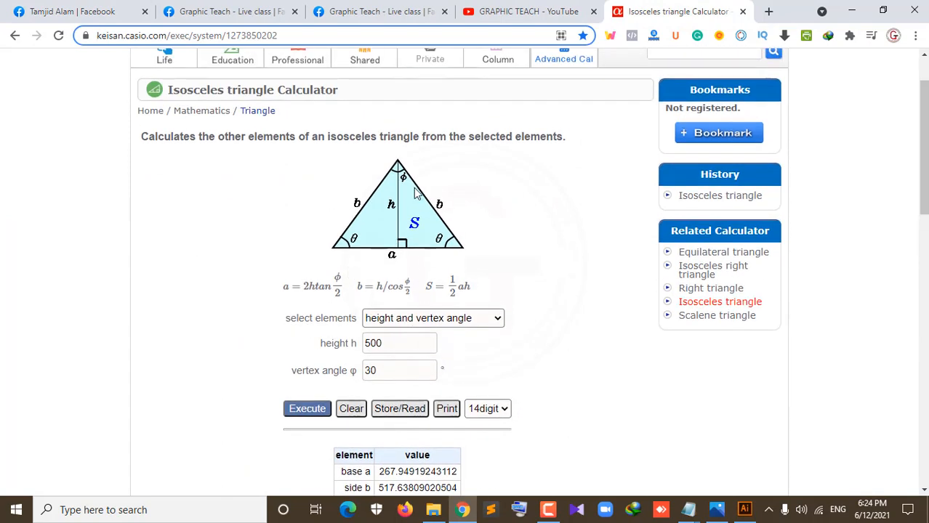
scroll(211, 109, up, 1)
scroll(189, 107, up, 1)
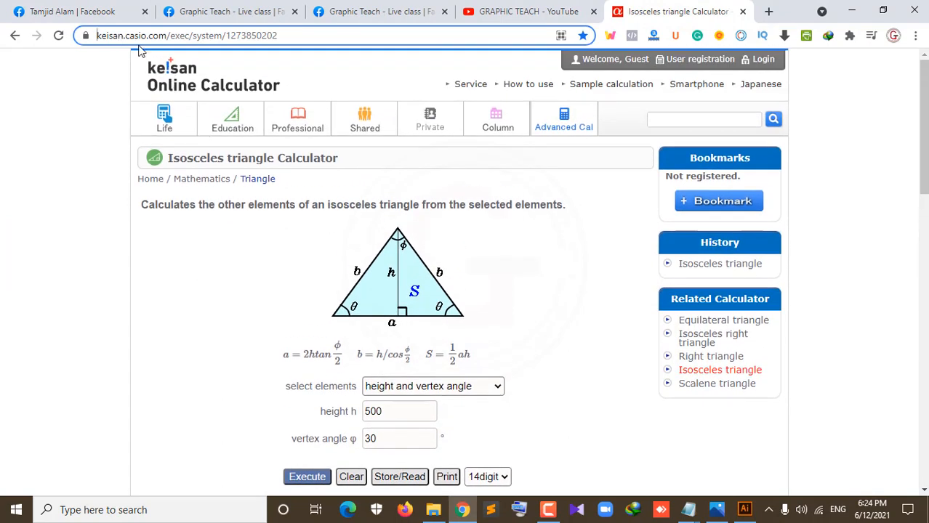
scroll(393, 290, down, 1)
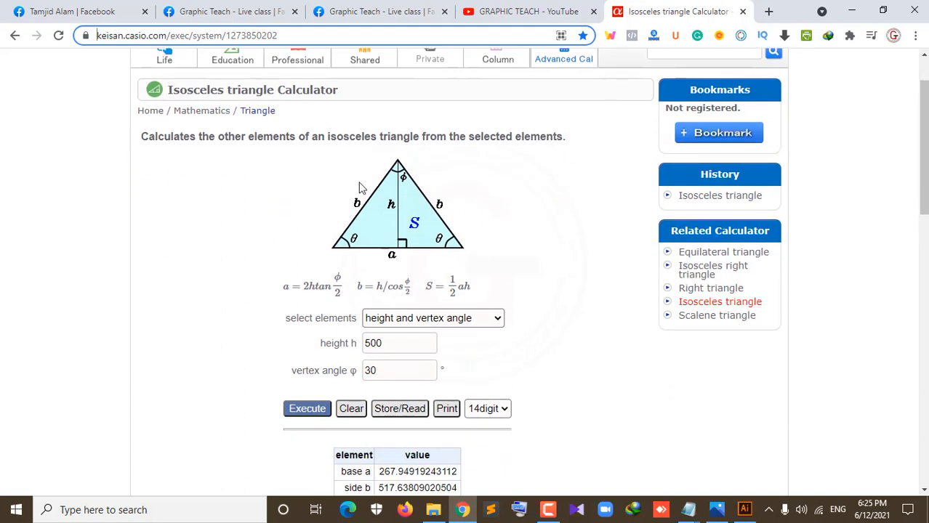
scroll(467, 336, down, 1)
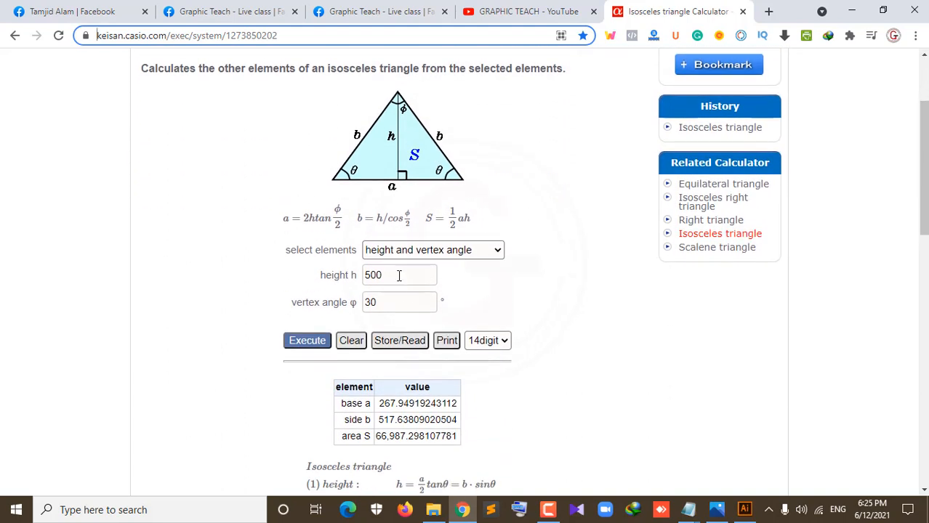
Calculate the isosceles triangle's base using the height and vertex angle option, with height 500 and vertex angle 30°.
drag(399, 276, 354, 277)
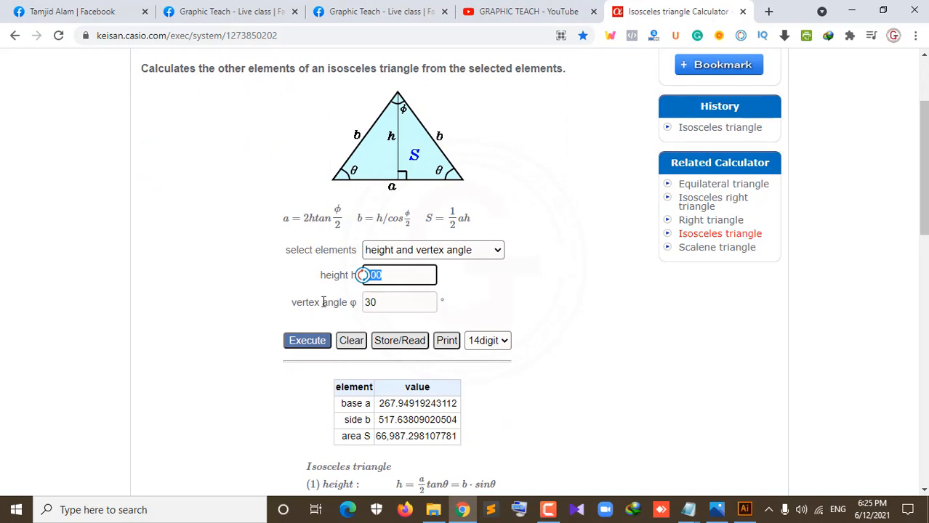
click(387, 302)
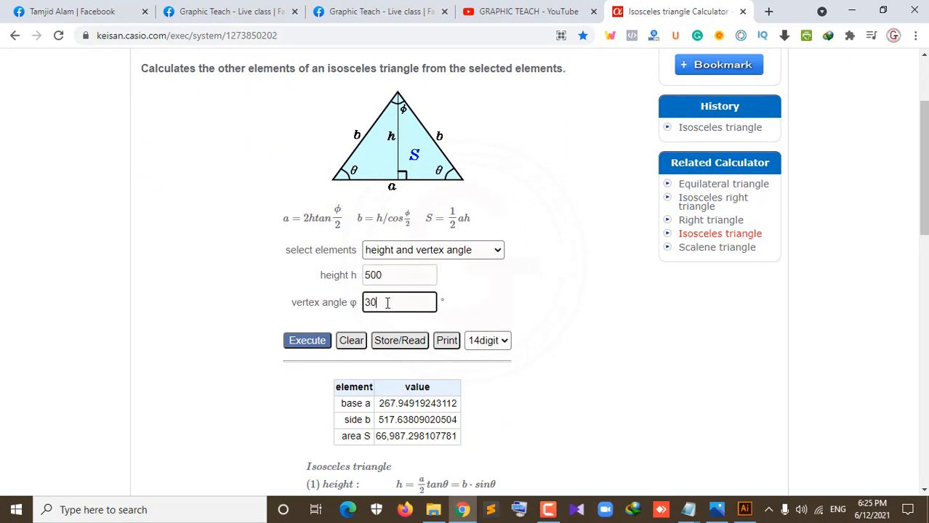
drag(388, 303, 365, 300)
click(496, 248)
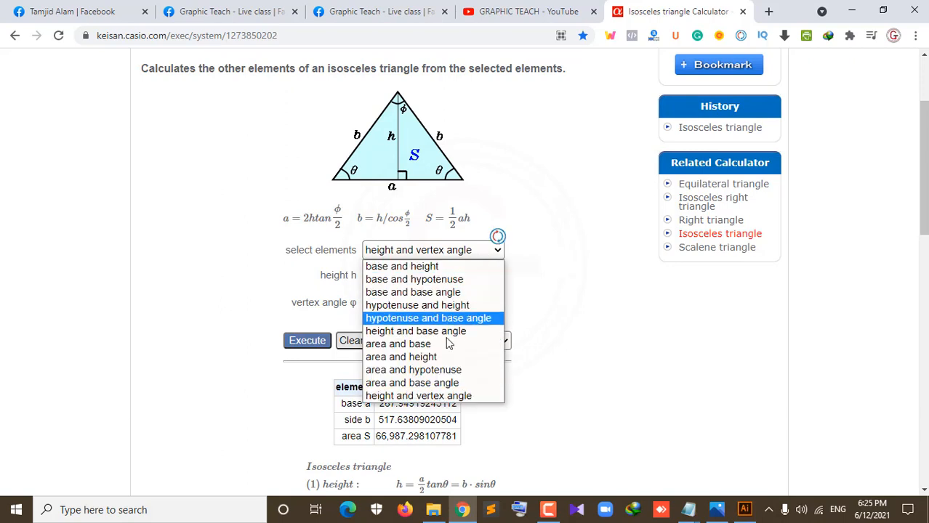
click(453, 396)
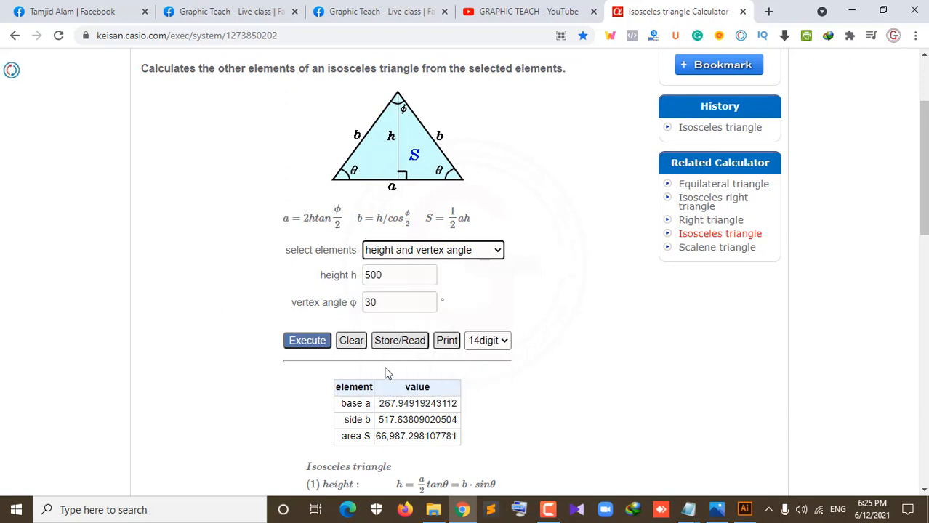
click(308, 340)
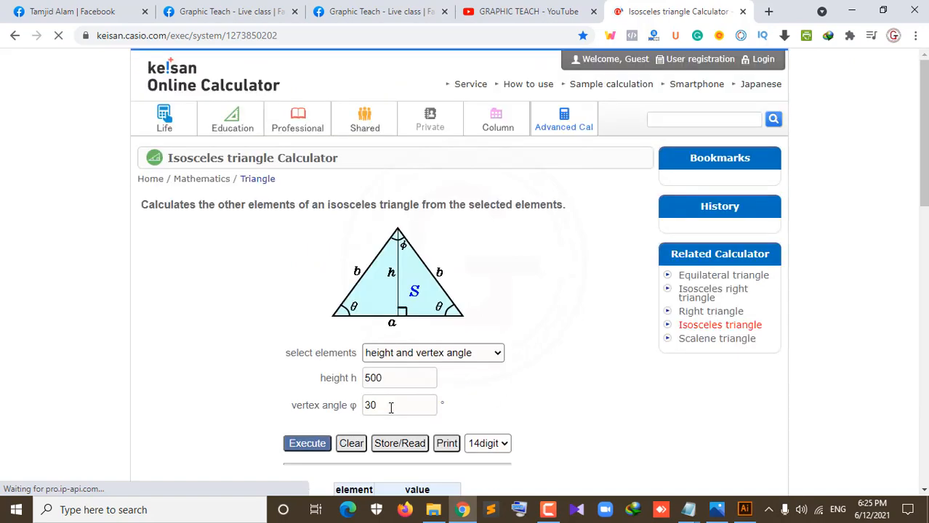
scroll(480, 392, down, 2)
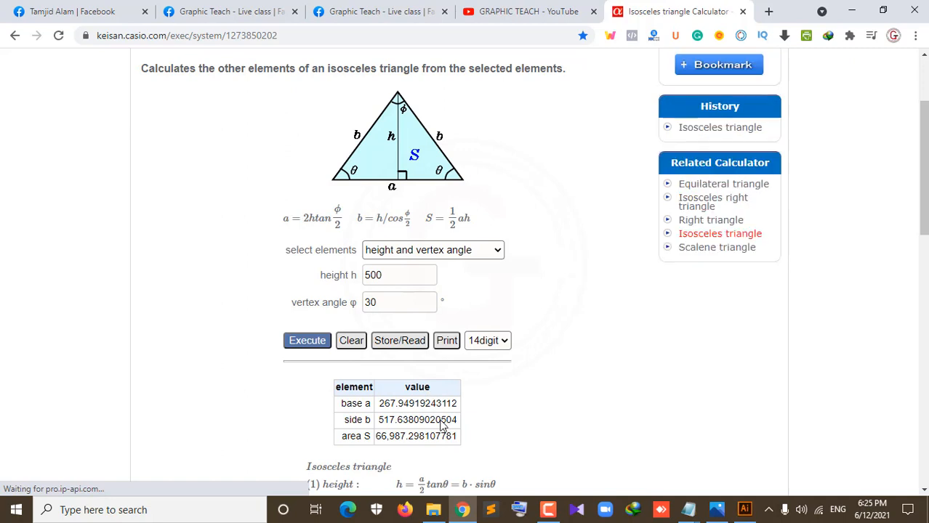
Switch back to Illustrator and set the triangle's width to 267.95 px.
click(745, 509)
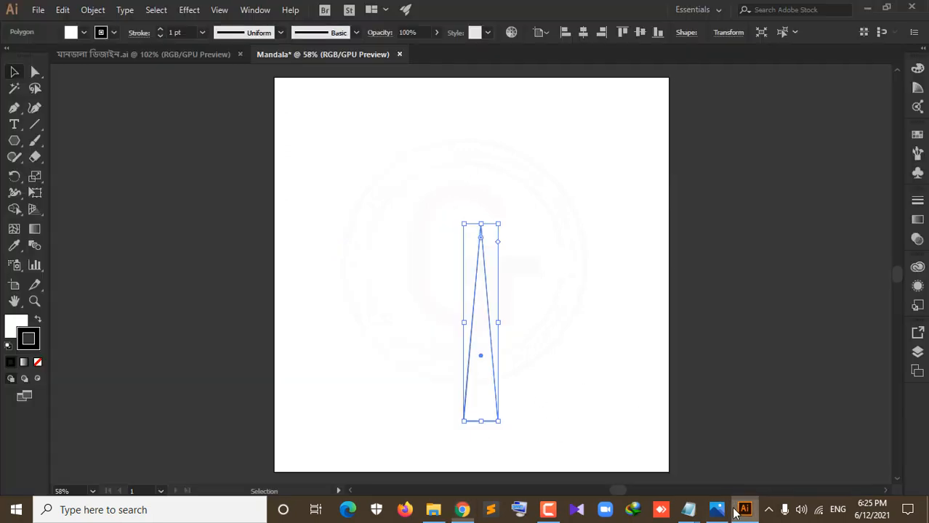
click(727, 34)
click(703, 57)
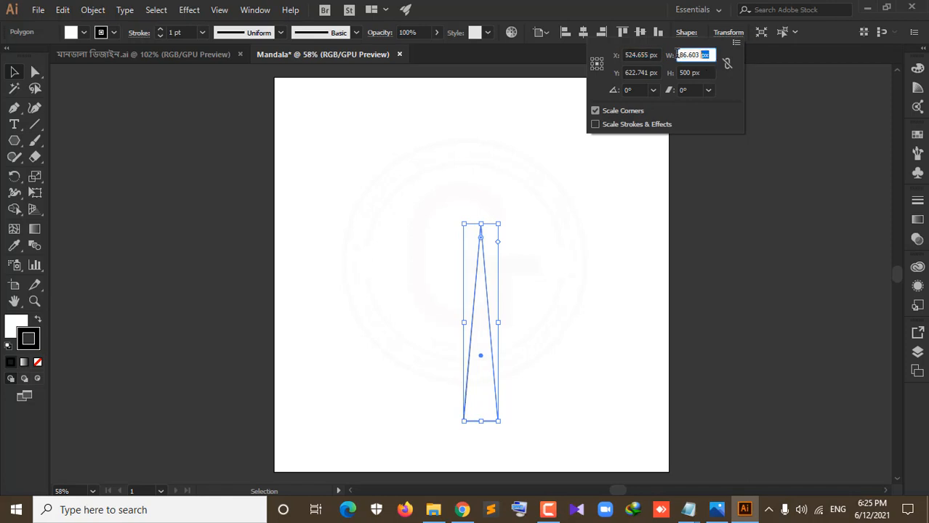
text(267)
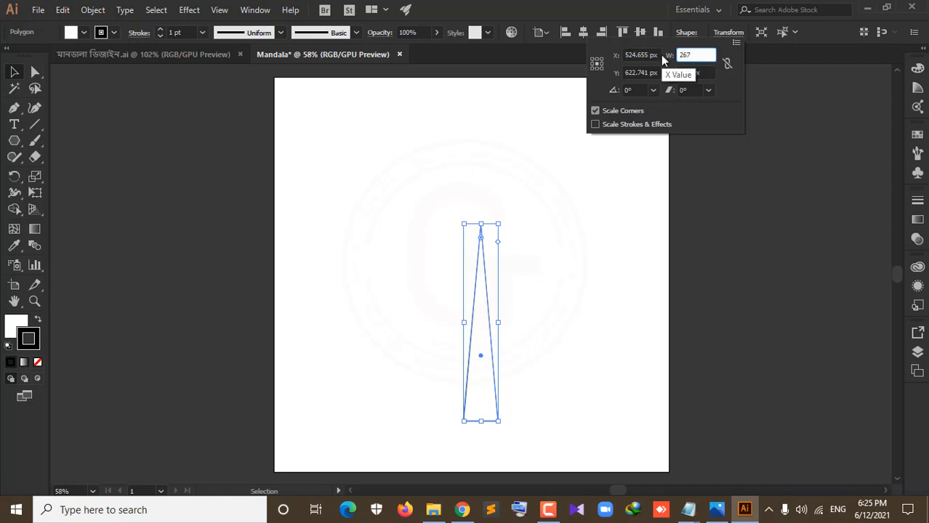
text(.95)
key(Return)
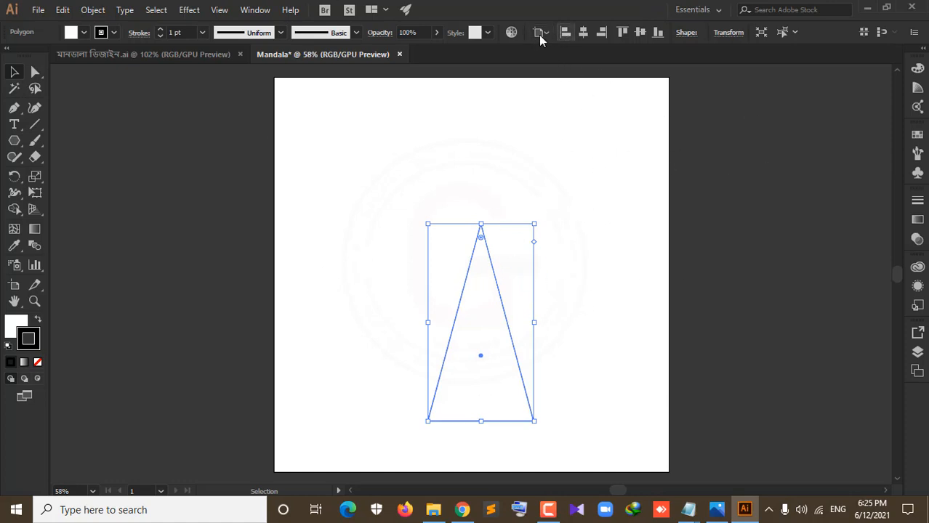
Center the triangle horizontally on the artboard, align it to the bottom edge, and leave it selected.
click(582, 34)
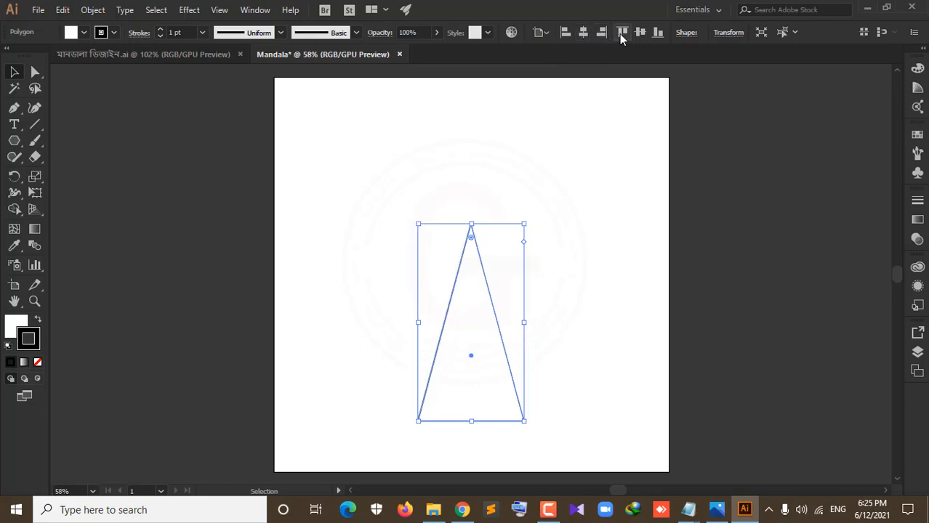
click(656, 33)
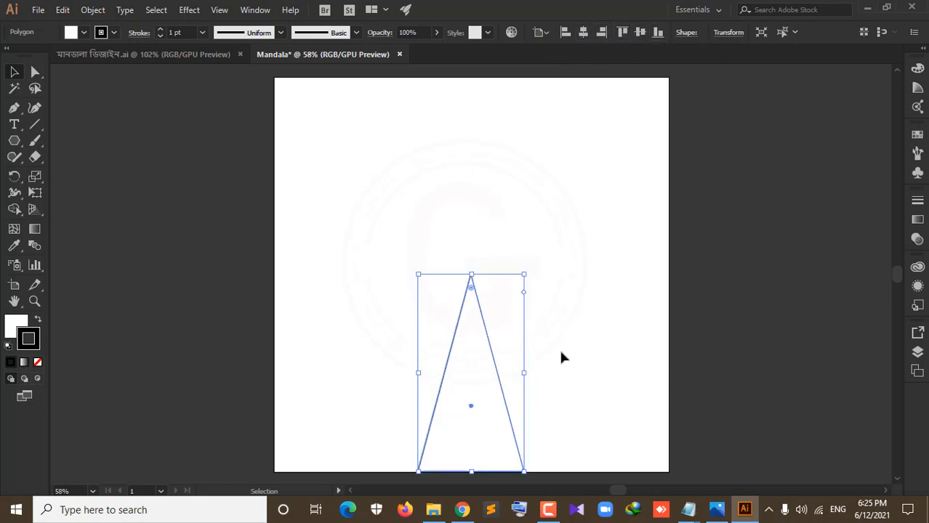
click(599, 296)
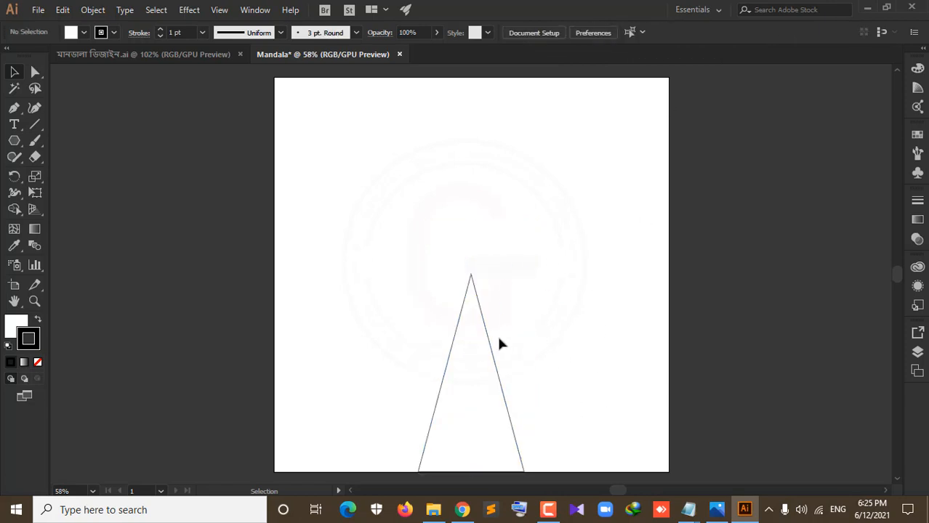
click(489, 350)
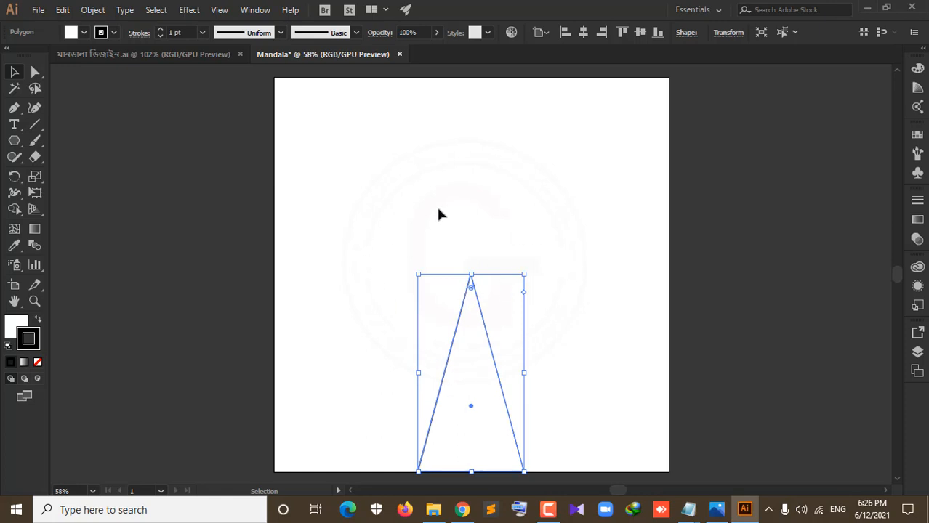
Look at the finished mandala in the other open document and return to the Mandala document.
click(179, 61)
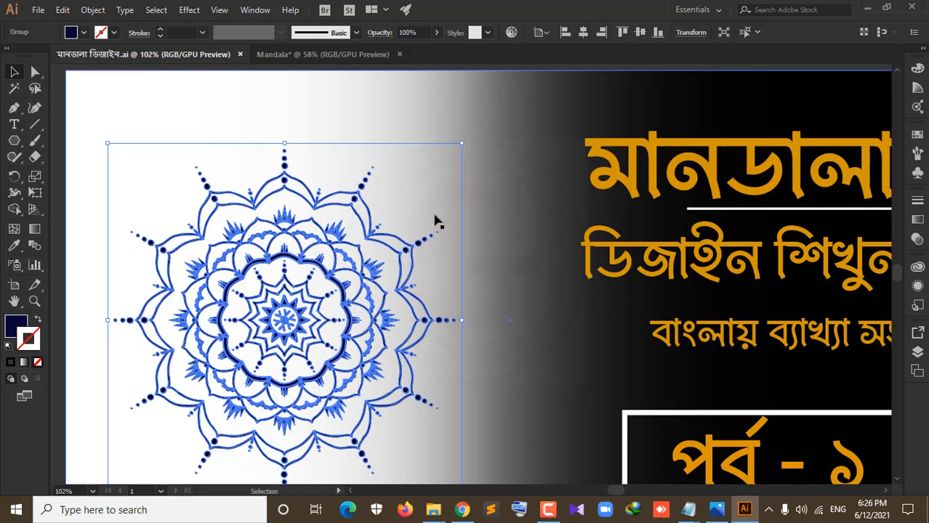
click(325, 55)
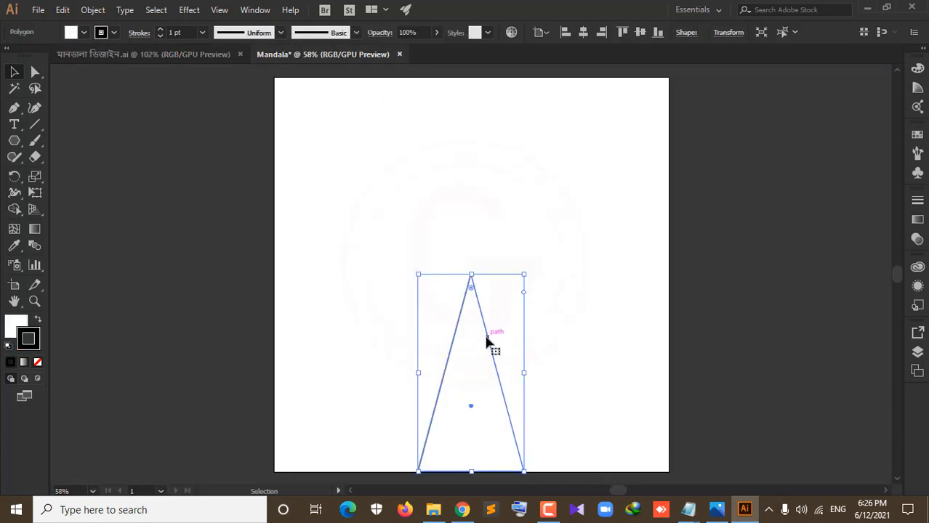
Open the Layers panel, float it beside the artboard and make it taller.
click(915, 355)
drag(800, 333, 102, 160)
drag(239, 292, 240, 368)
Set the Layers panel's row size to Large, and enlarge and reposition the panel.
click(242, 156)
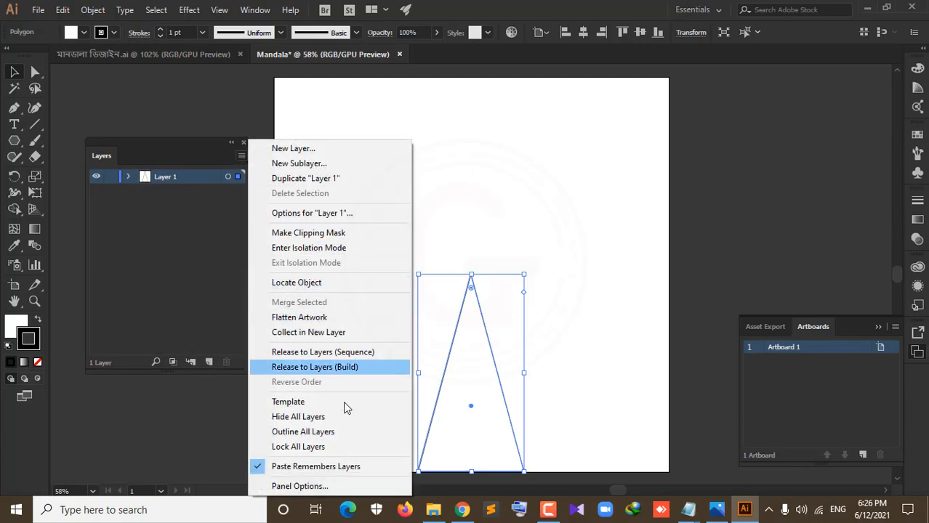
click(301, 486)
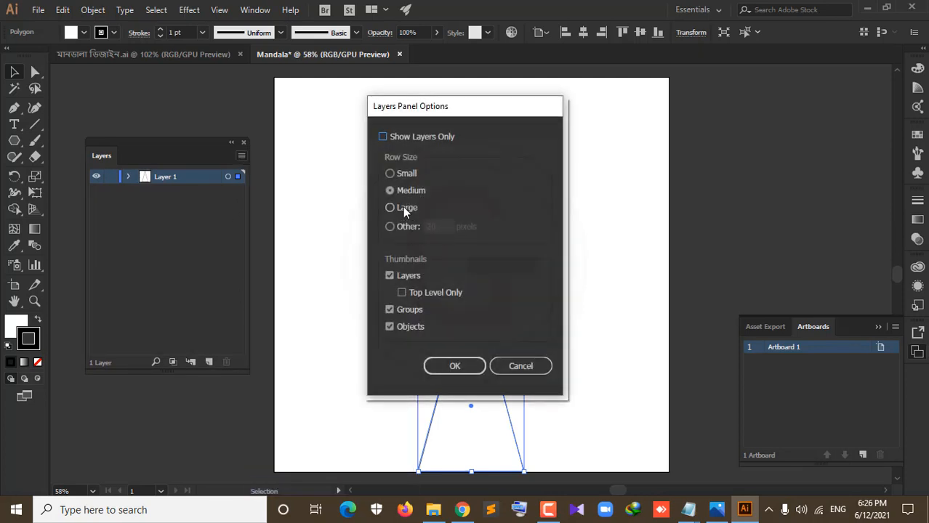
click(403, 210)
click(456, 367)
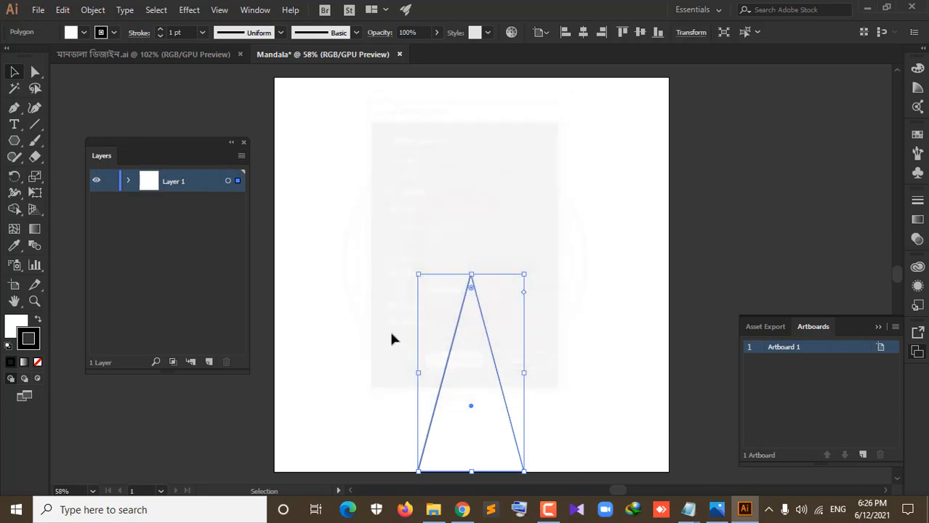
drag(249, 372, 273, 420)
drag(193, 143, 170, 148)
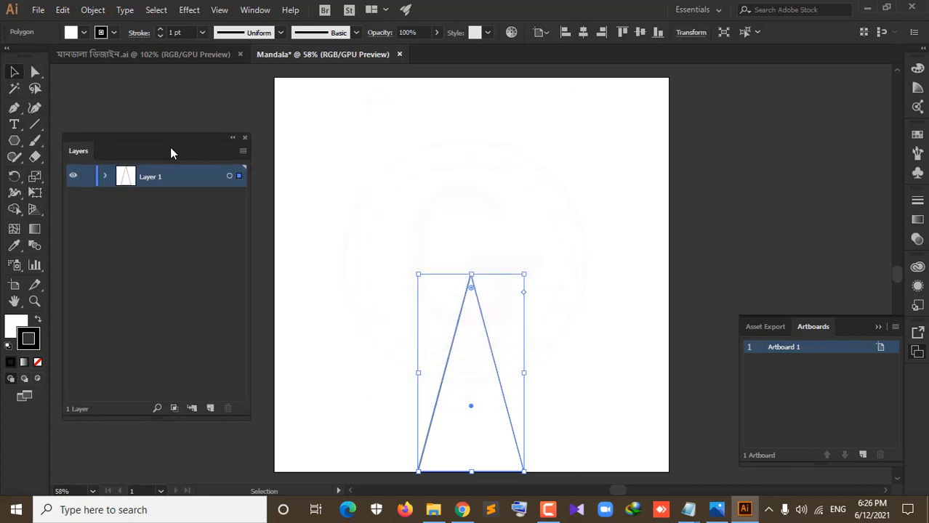
Expand Layer 1 and rename the triangle's polygon object "work area".
click(105, 176)
click(186, 203)
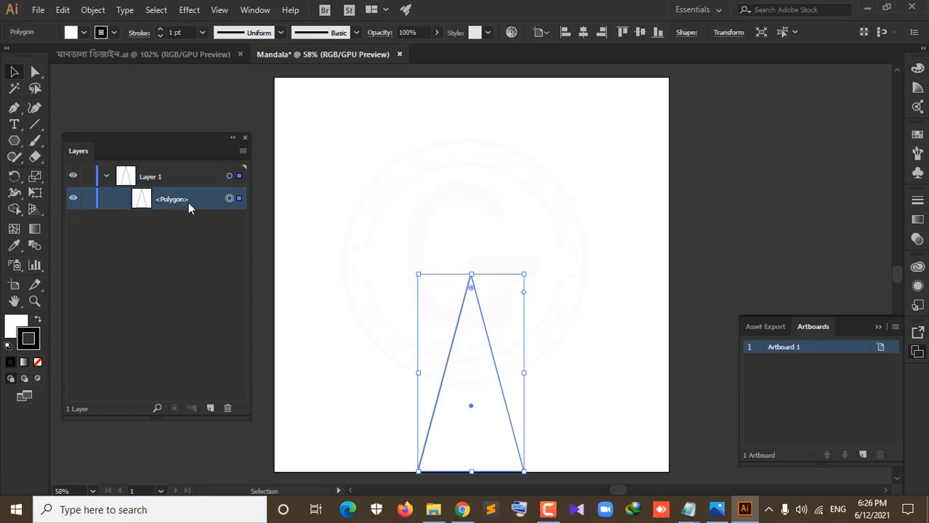
double_click(175, 201)
text(work area)
key(Return)
Duplicate the "work area" object within Layer 1 and rename the upper copy "work area visible".
drag(189, 201, 211, 408)
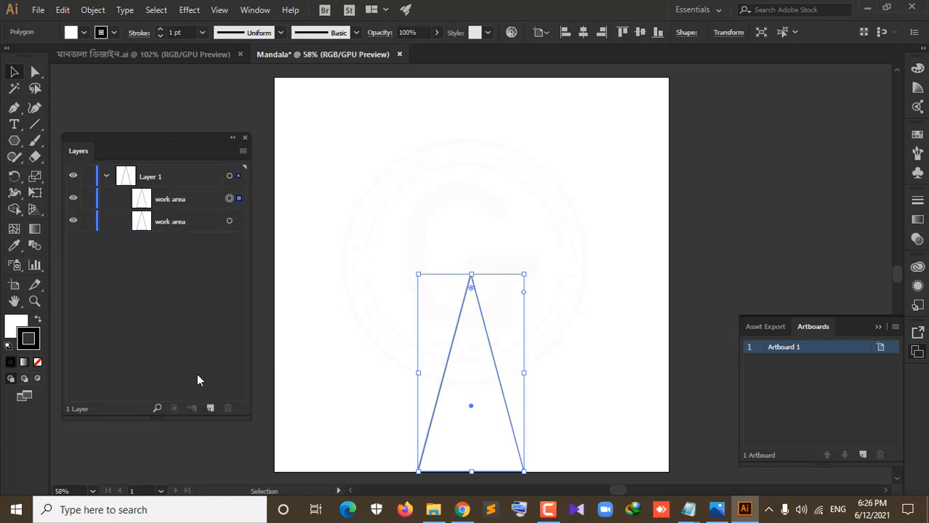
double_click(166, 204)
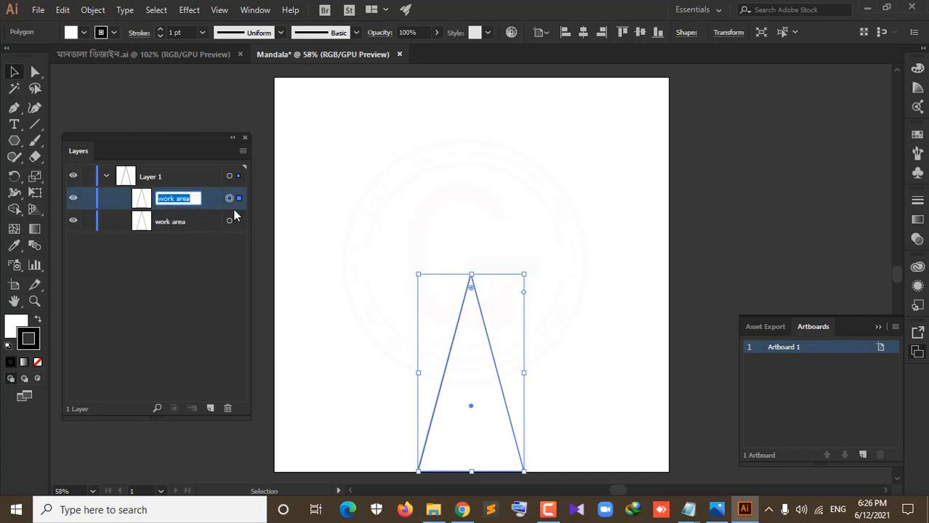
click(194, 197)
text(visible)
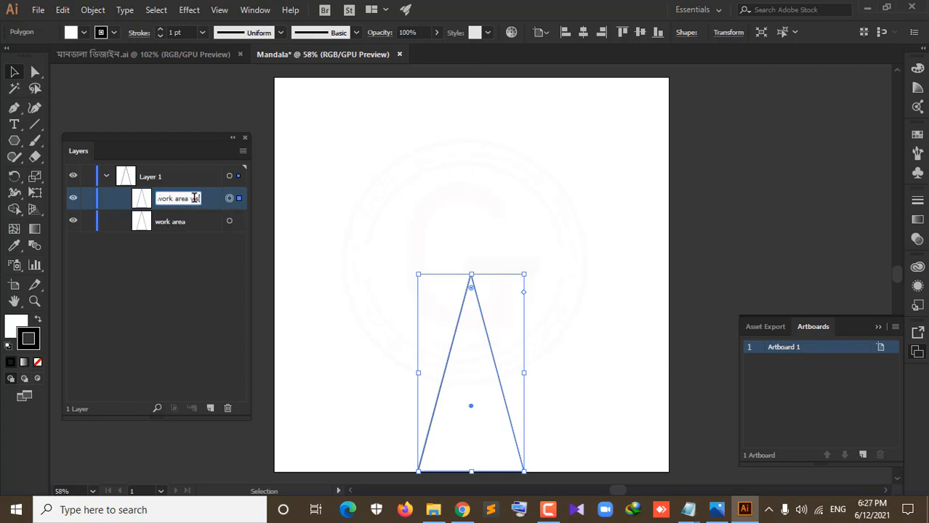
text(w)
key(BackSpace)
key(Return)
Target the lower "work area" triangle and set both its stroke and fill to none.
click(163, 222)
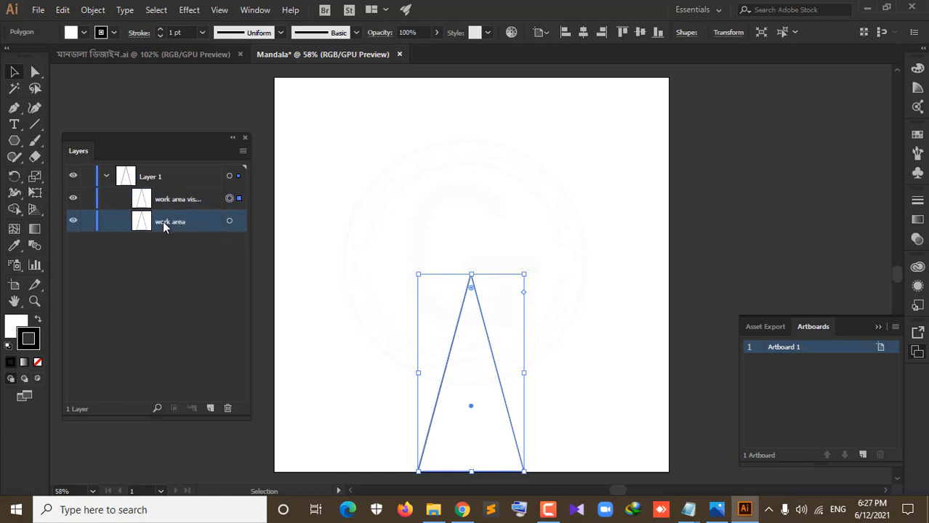
click(229, 222)
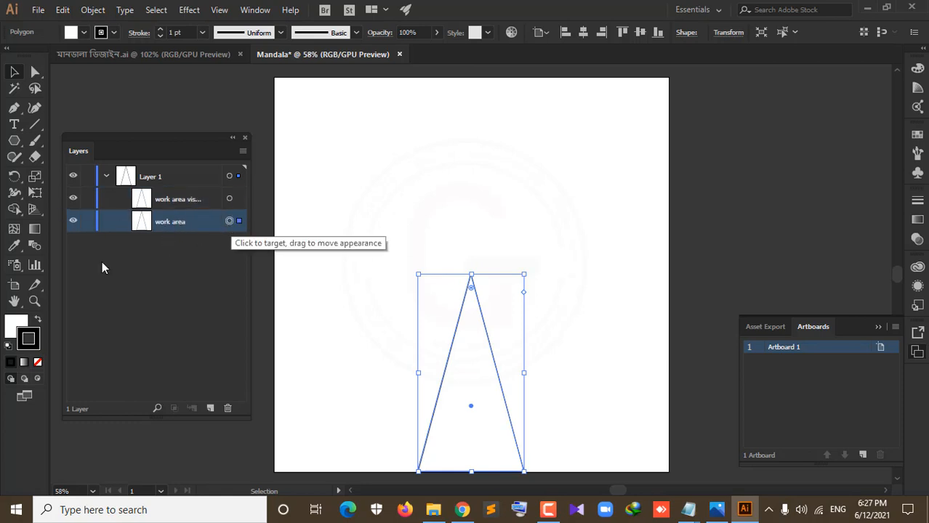
click(38, 362)
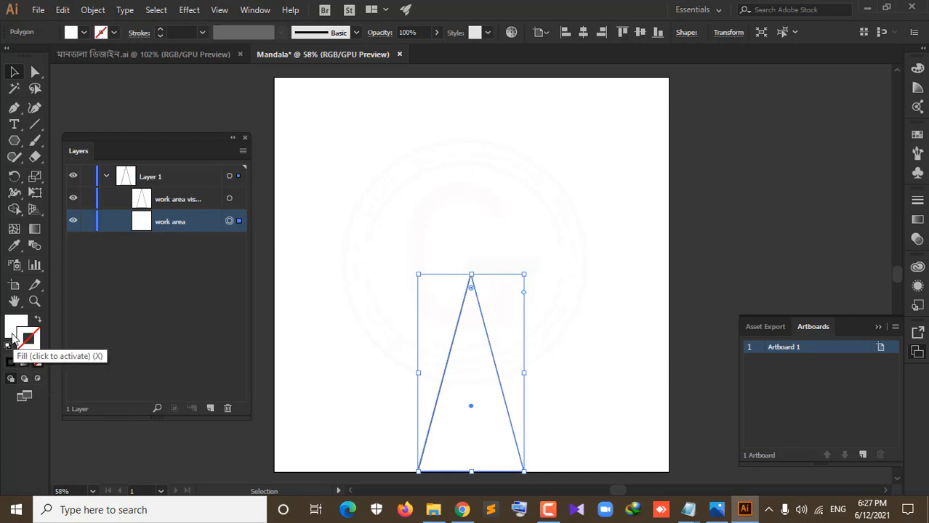
click(15, 326)
click(38, 362)
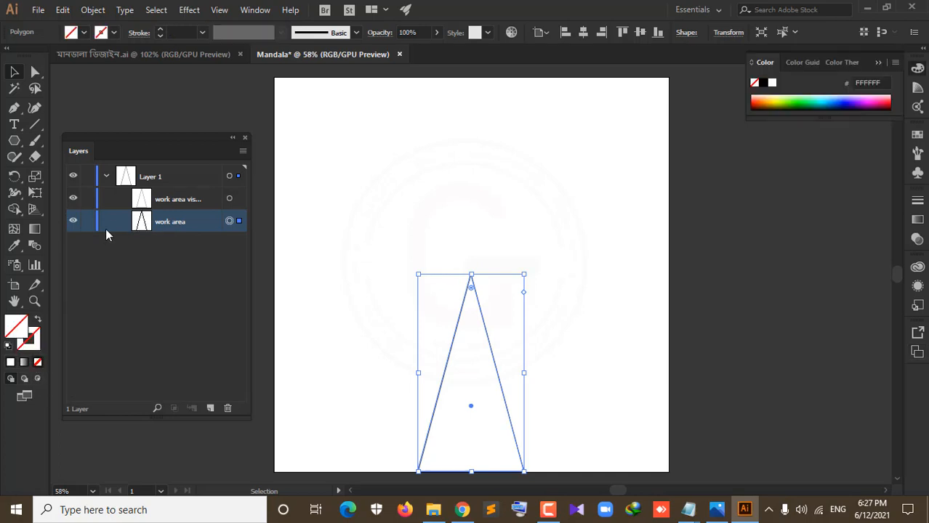
Try to give the "work area visible" triangle a 0.25 pt black stroke.
click(169, 197)
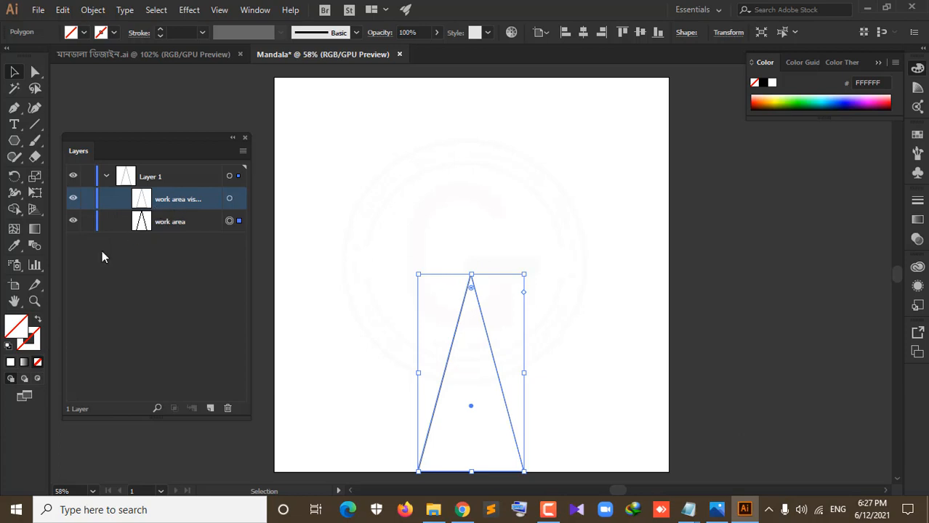
click(35, 340)
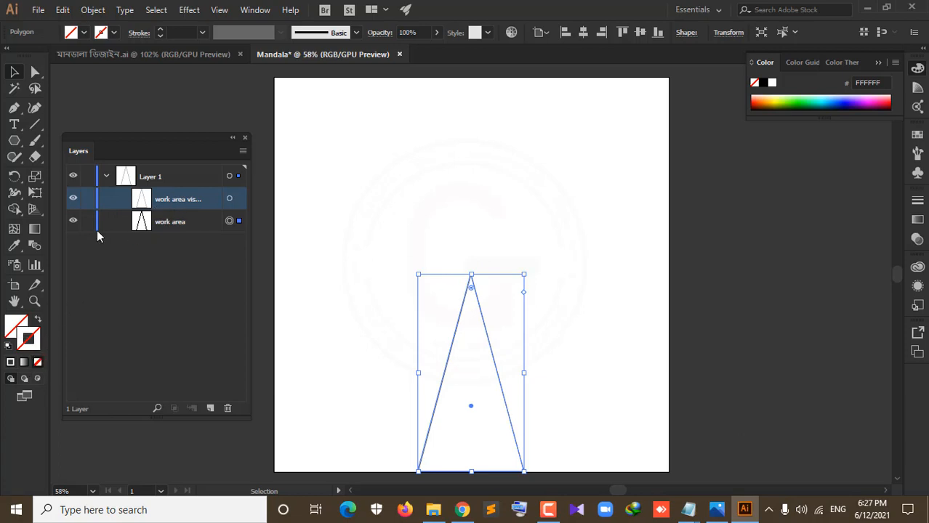
click(161, 29)
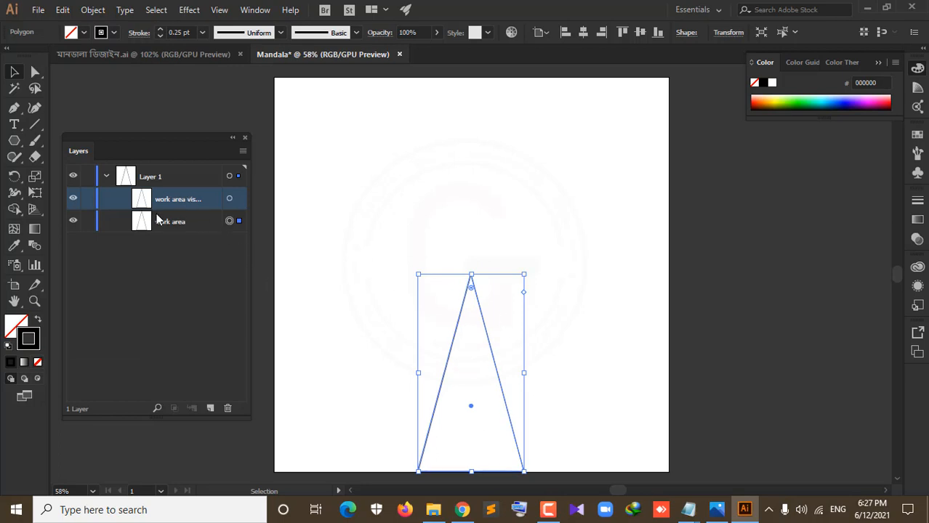
Target the "work area visible" triangle and set its fill to none.
click(229, 199)
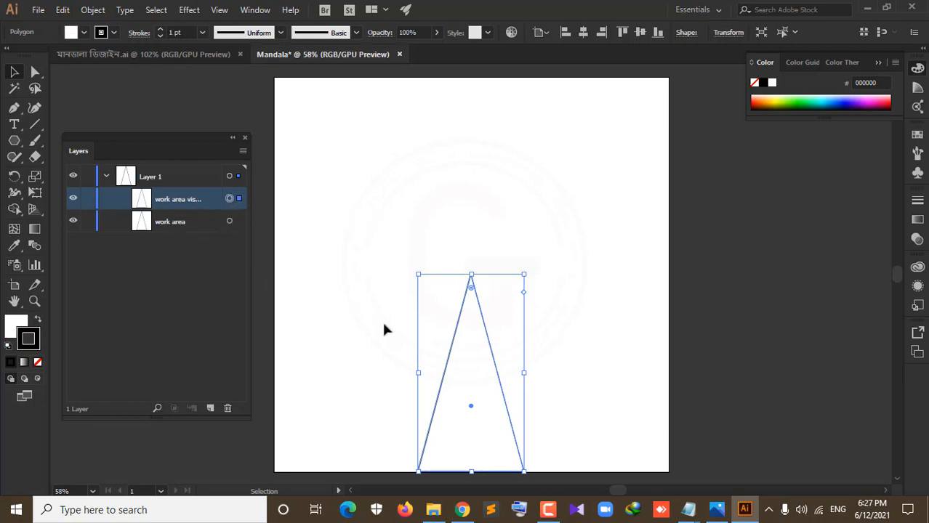
click(11, 323)
click(37, 362)
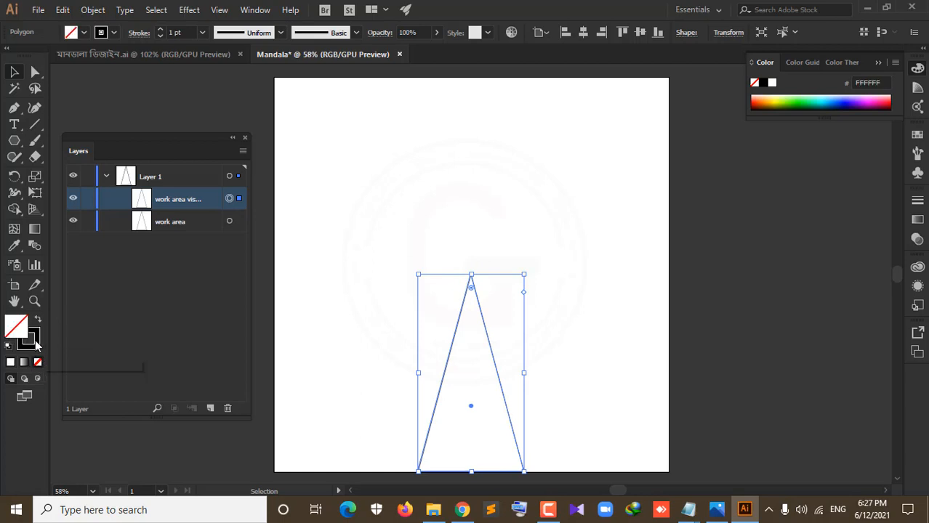
Try to remove the stroke from the lower "work area" triangle, and undo the change.
click(27, 337)
click(189, 225)
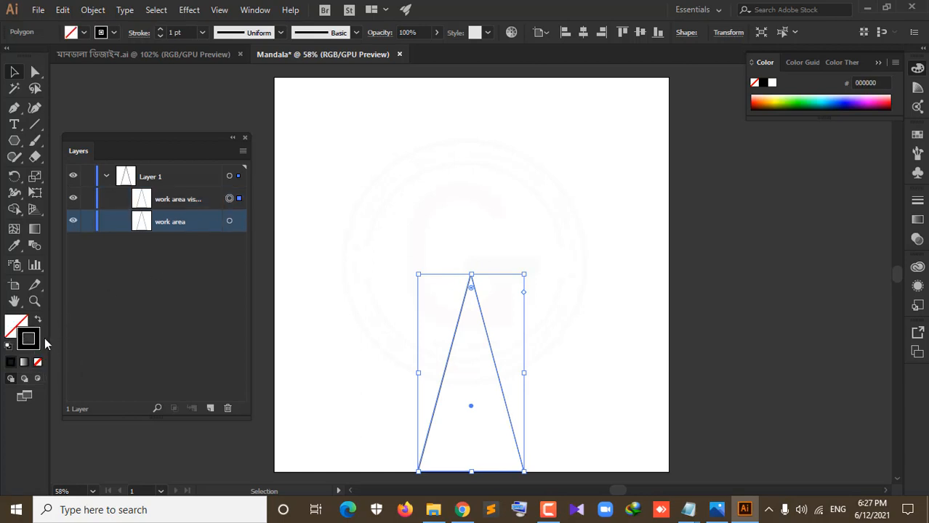
click(38, 363)
click(38, 362)
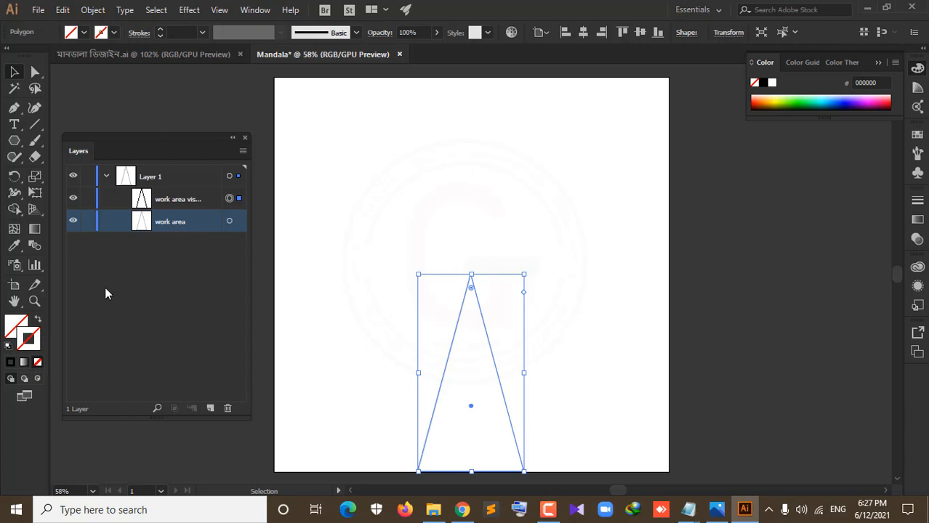
key(ctrl+z)
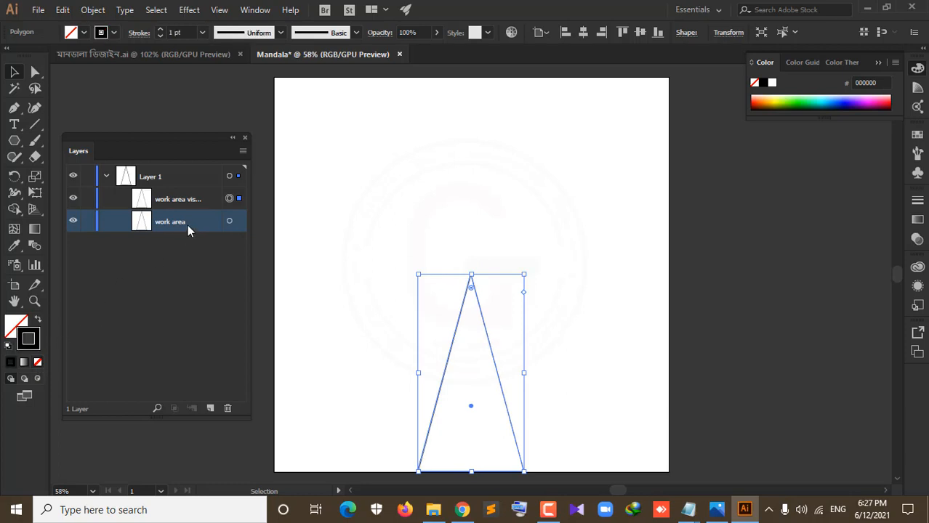
Set the lower "work area" triangle's stroke to none, check the "work area visible" triangle's appearance and deselect everything.
click(230, 222)
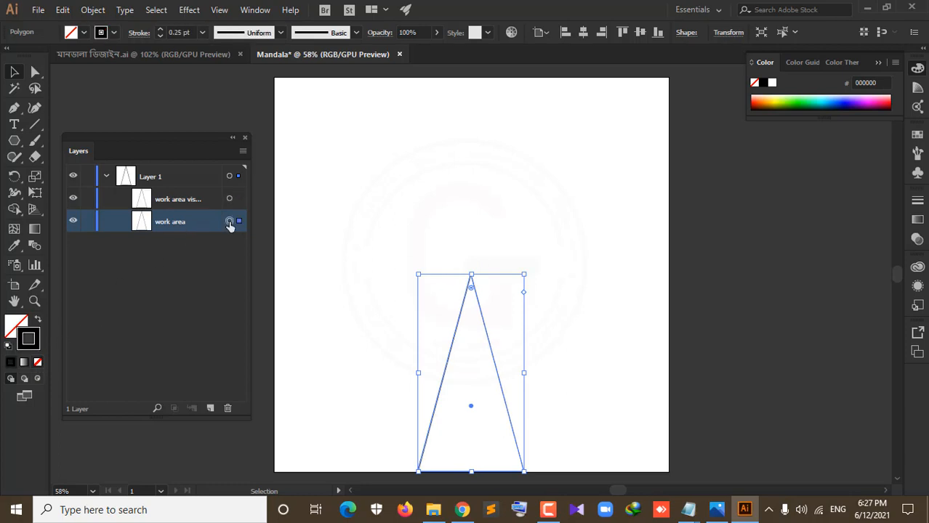
click(38, 362)
click(168, 201)
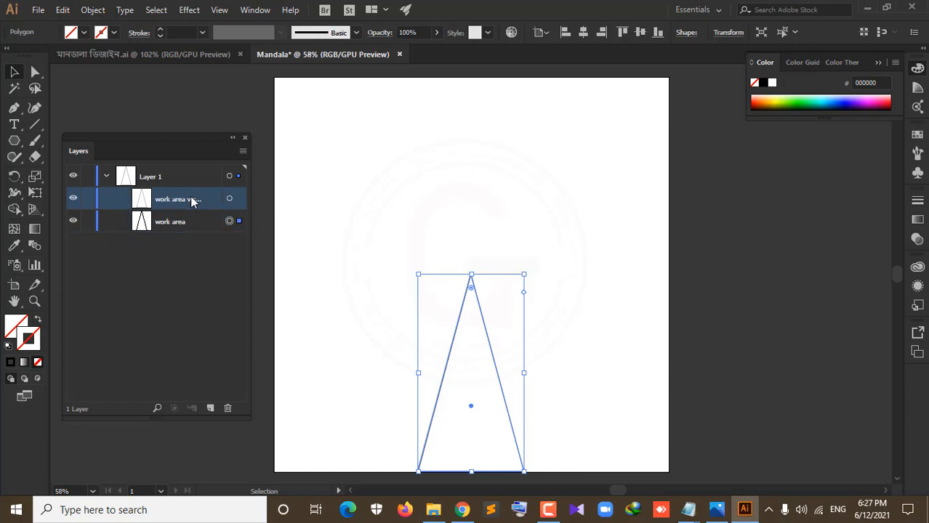
click(229, 201)
click(192, 261)
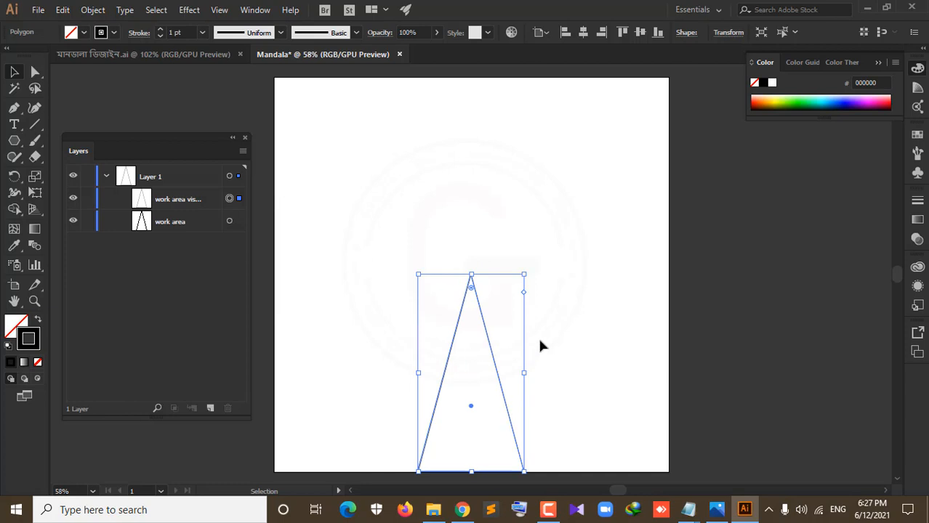
click(557, 342)
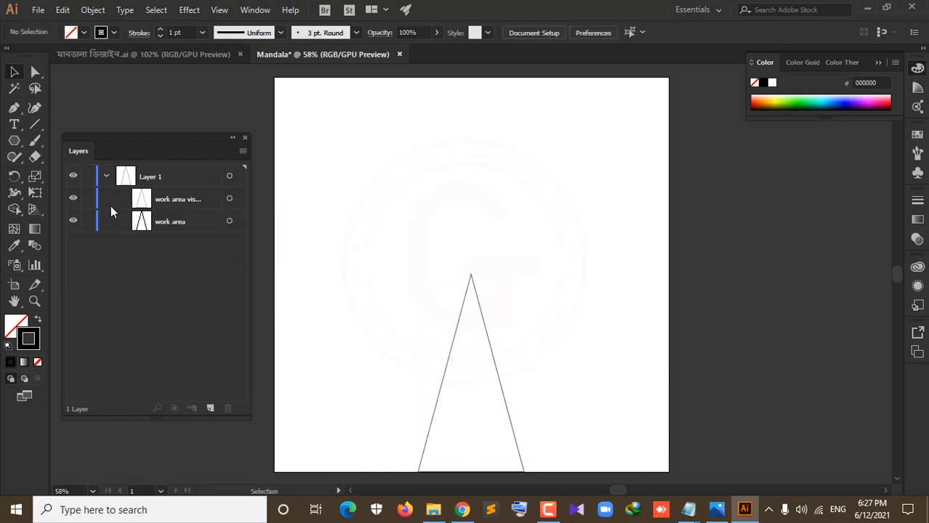
Hide and show the "work area visible" triangle, and target "work area" to check its fill and stroke.
click(73, 199)
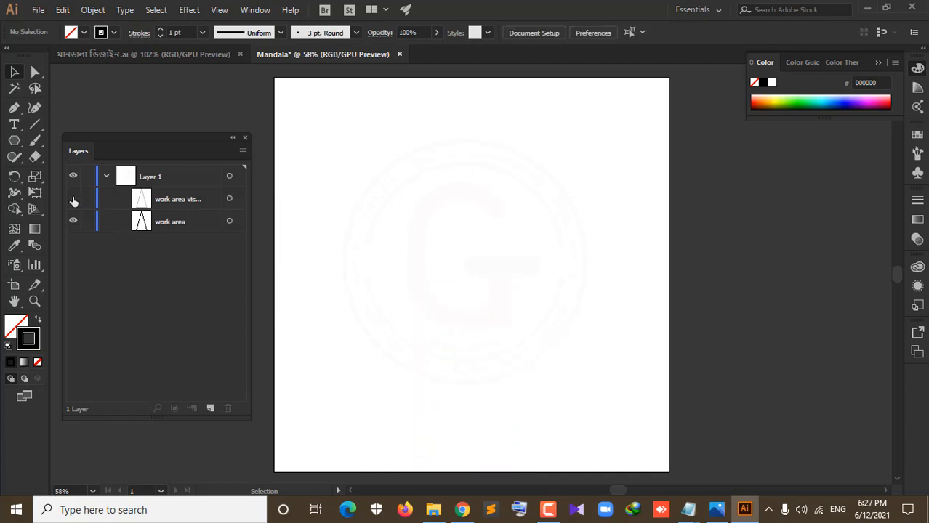
click(73, 199)
click(186, 228)
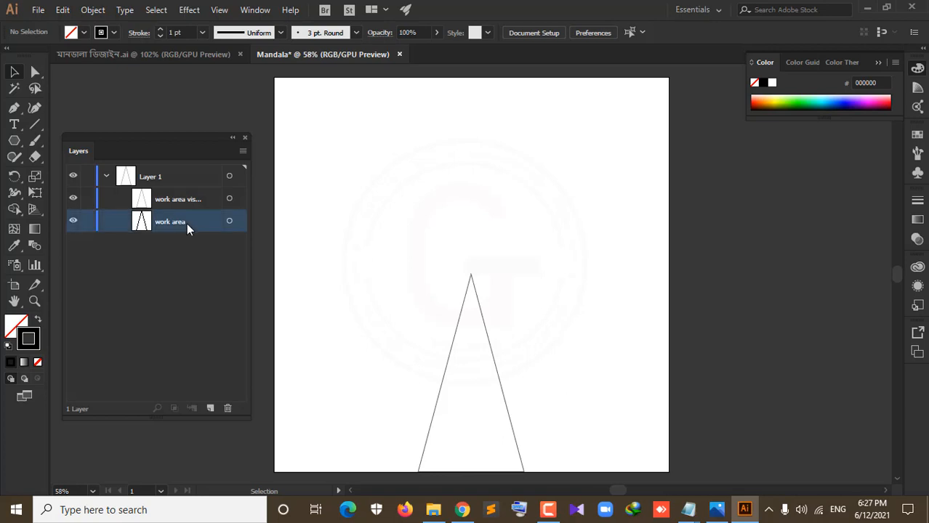
click(229, 222)
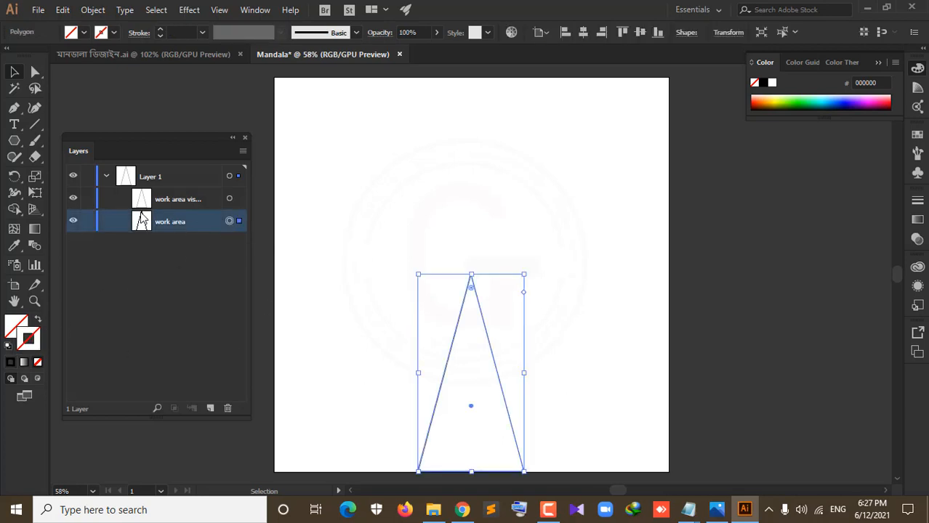
click(187, 203)
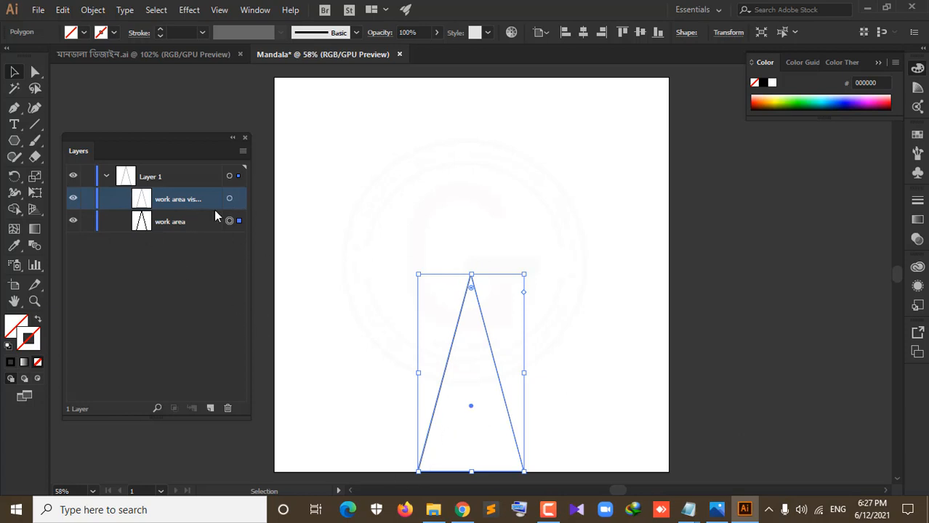
Move the Layers panel up beside the artboard and select the outlined triangle on the artboard.
drag(197, 136, 221, 97)
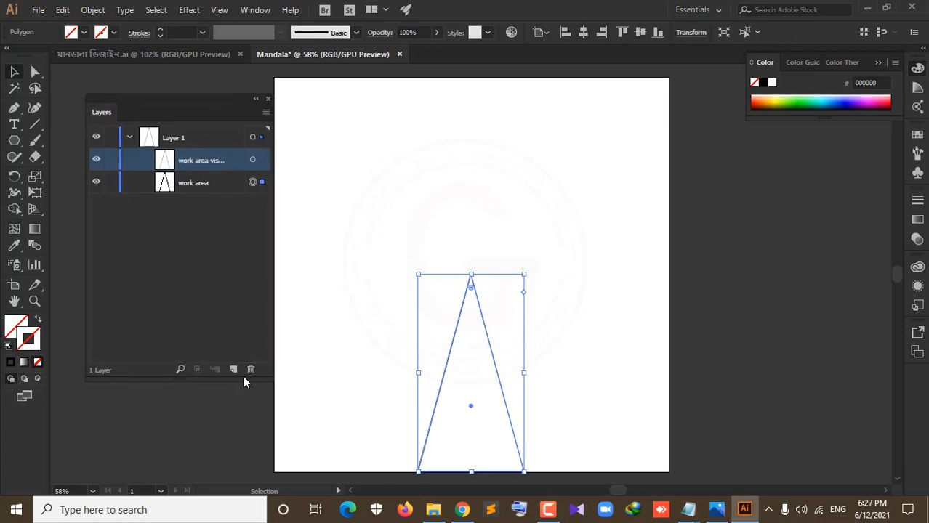
click(691, 289)
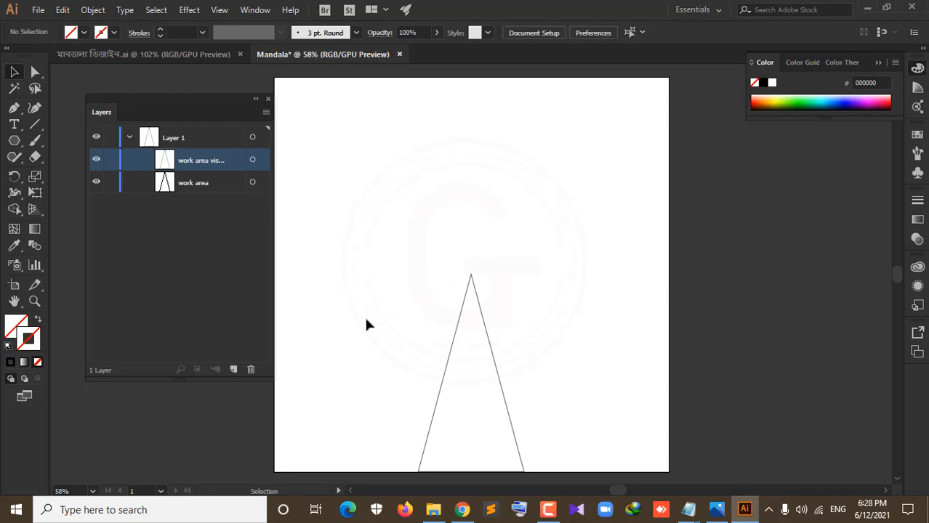
click(485, 329)
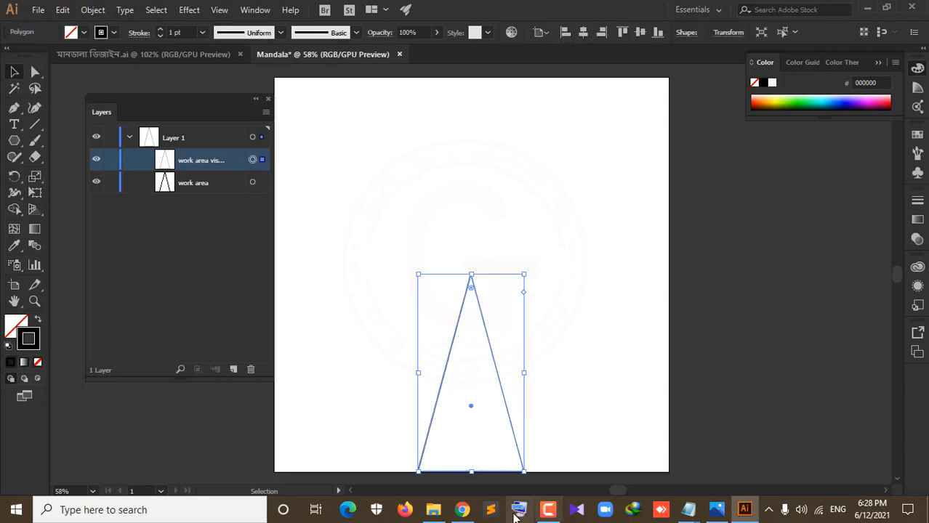
Switch to Chrome to review the isosceles triangle calculator's inputs and results, return to Illustrator and deselect the triangle.
click(462, 511)
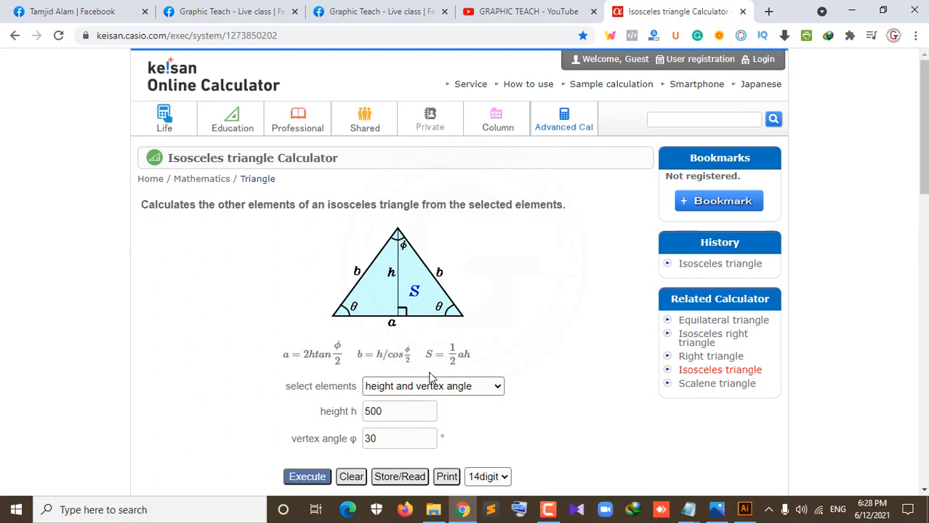
scroll(418, 396, down, 1)
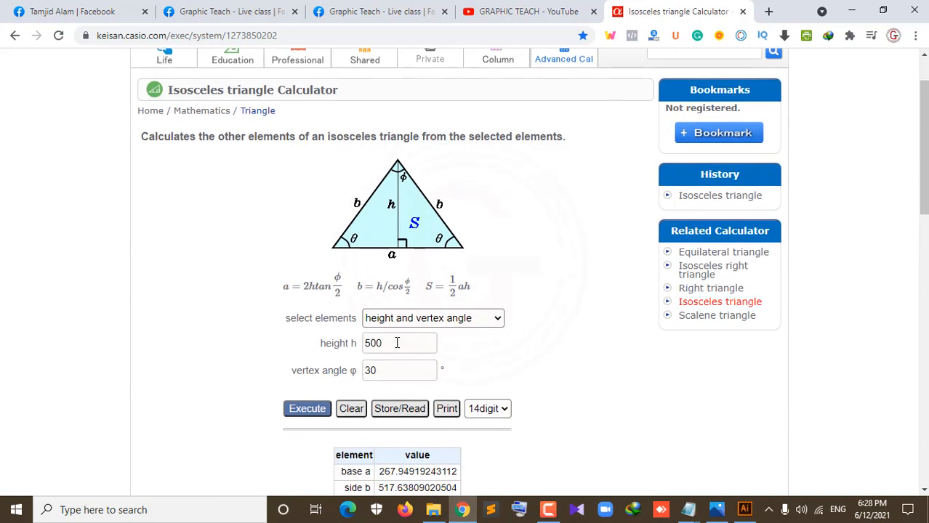
click(744, 509)
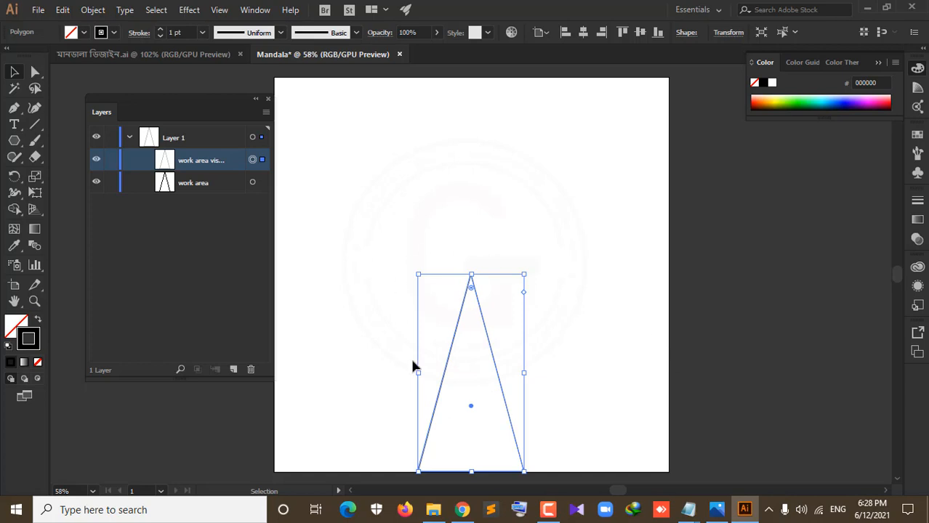
click(692, 327)
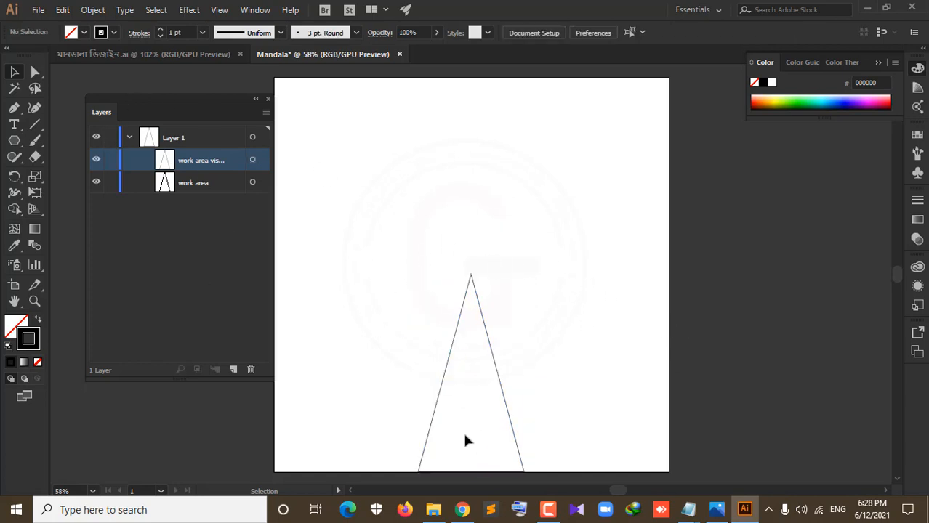